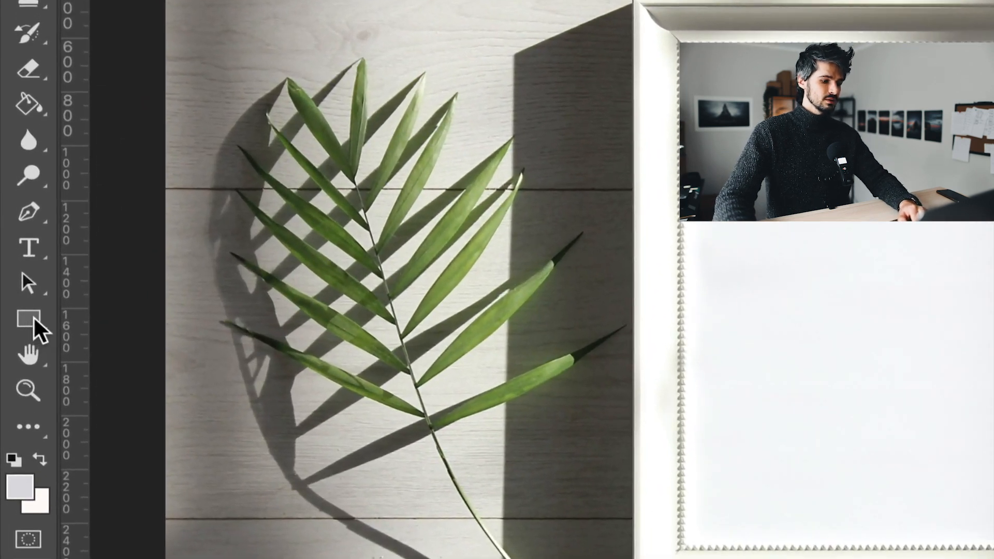
Create a 297 px wide by 210 px high rectangle shape inside the picture frame.
{"action": "left_click", "coordinate": [33, 325]}
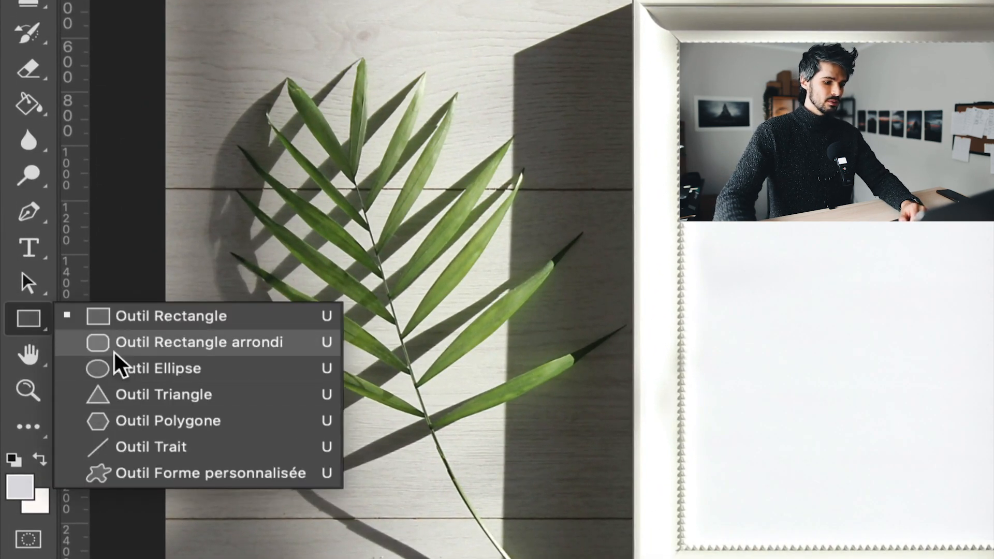
{"action": "left_click", "coordinate": [120, 315]}
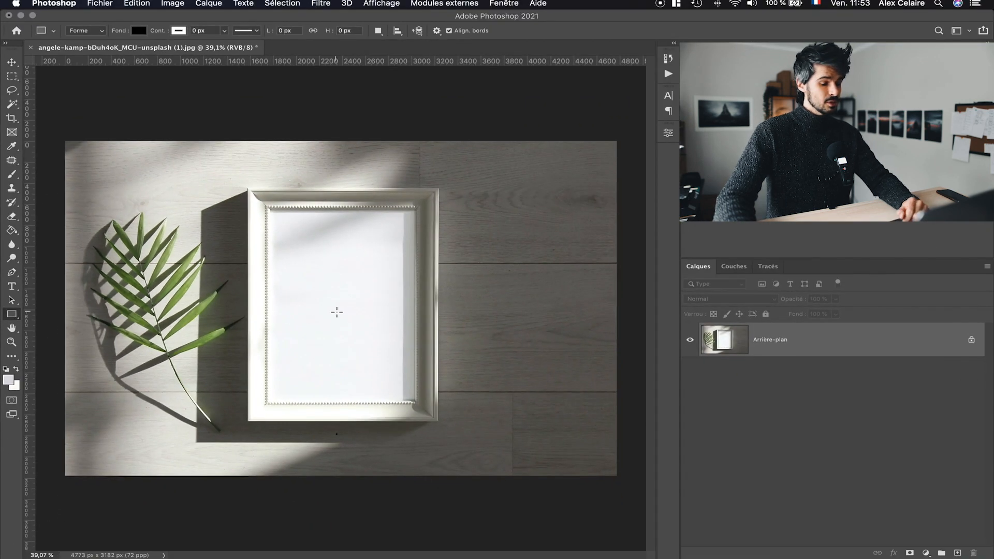
{"action": "left_click", "coordinate": [336, 312]}
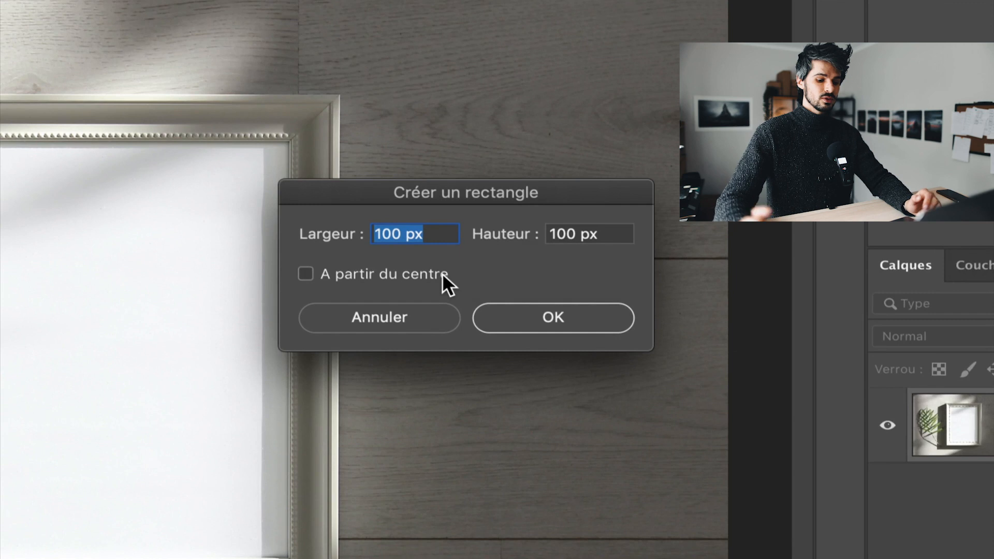
{"action": "type", "text": "297"}
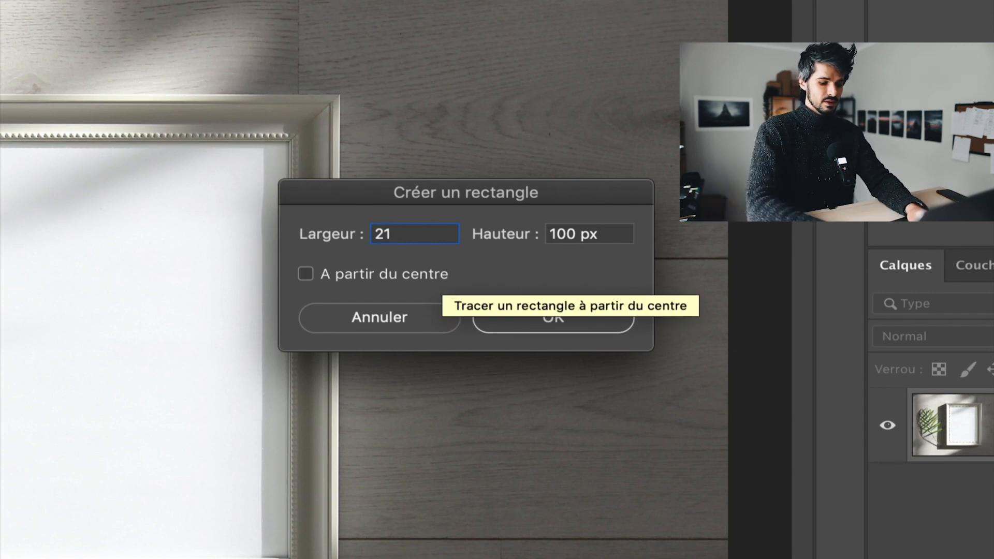
{"action": "key", "text": "Tab"}
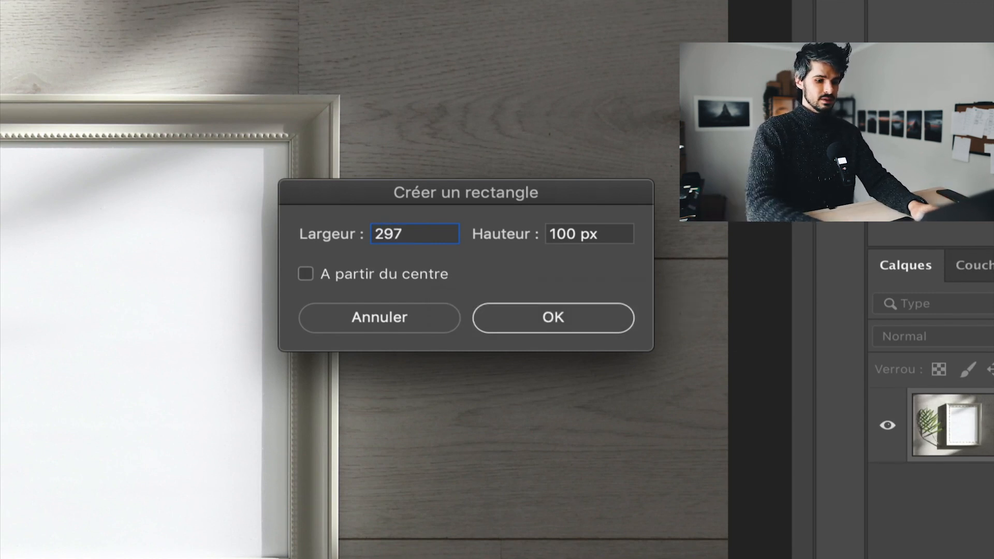
{"action": "type", "text": "210"}
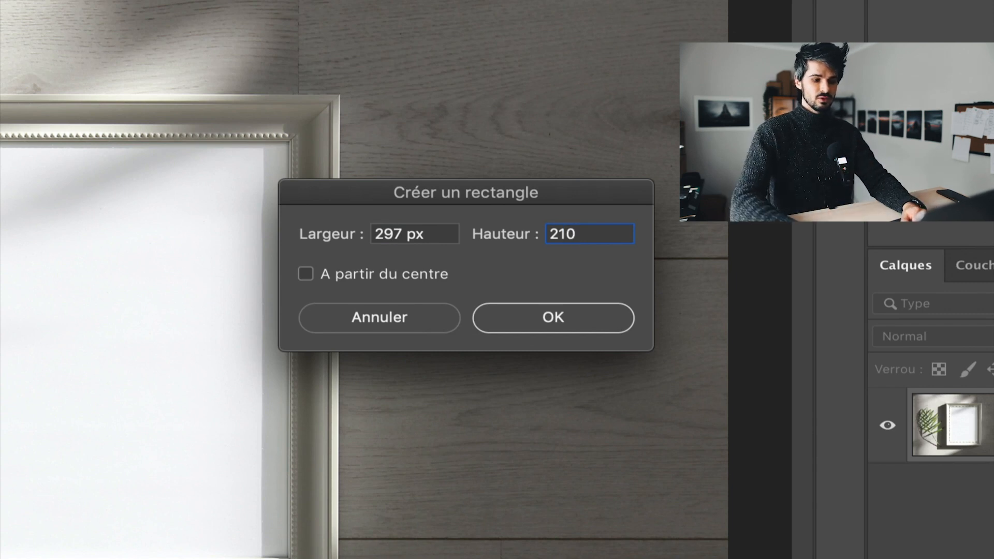
{"action": "key", "text": "Return"}
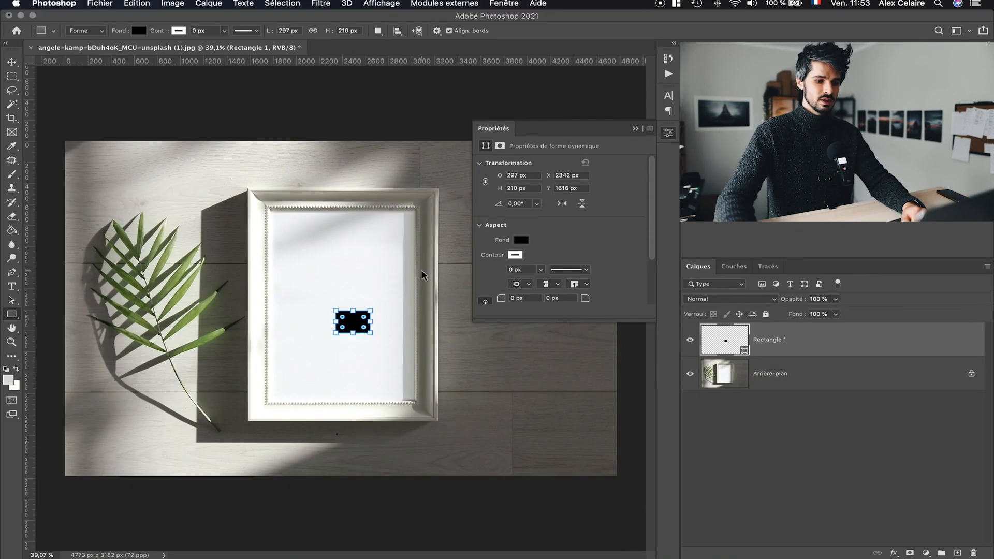
{"action": "left_click", "coordinate": [668, 134]}
Rotate the black rectangle to portrait orientation, then scale and position it to fill the frame's inner opening.
{"action": "left_click_drag", "start_coordinate": [381, 307], "coordinate": [426, 388]}
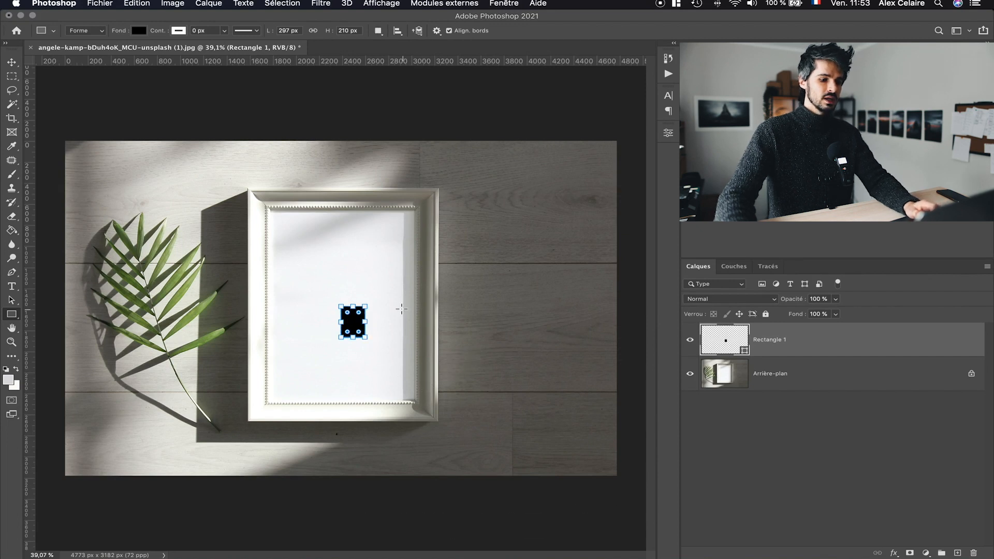
{"action": "left_click_drag", "start_coordinate": [366, 307], "coordinate": [475, 164]}
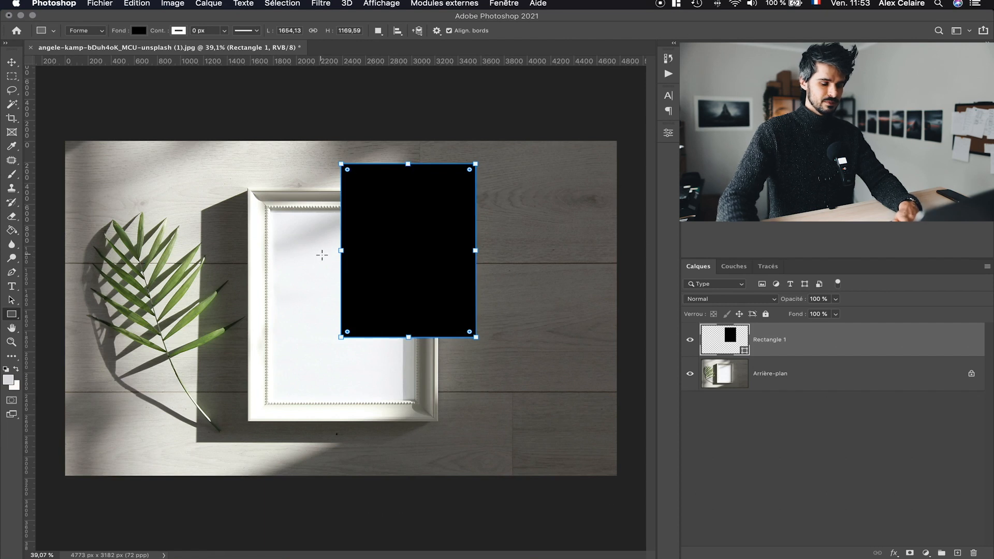
{"action": "key", "text": "v"}
{"action": "left_click_drag", "start_coordinate": [412, 244], "coordinate": [340, 286]}
{"action": "key", "text": "ctrl+t"}
{"action": "left_click_drag", "start_coordinate": [344, 382], "coordinate": [342, 402]}
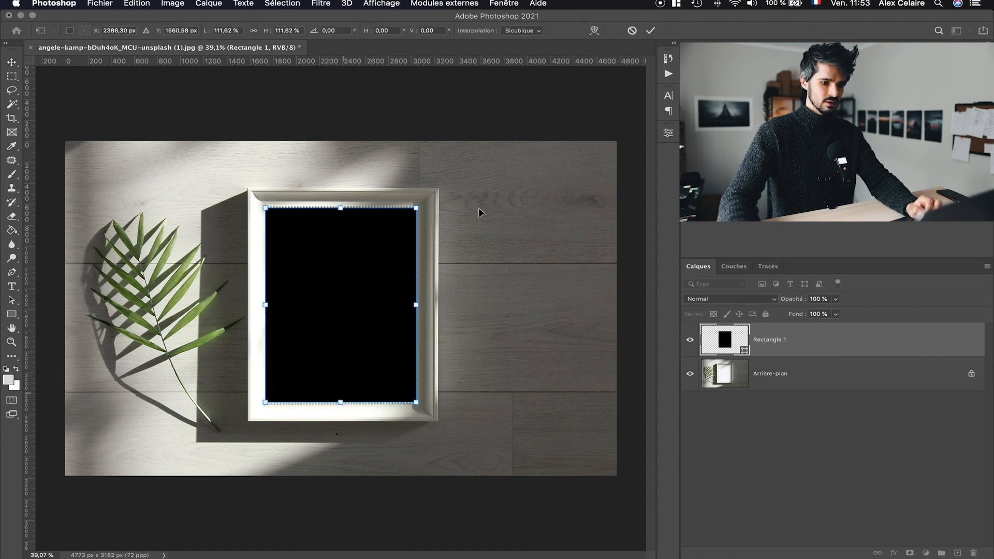
{"action": "left_click", "coordinate": [651, 32]}
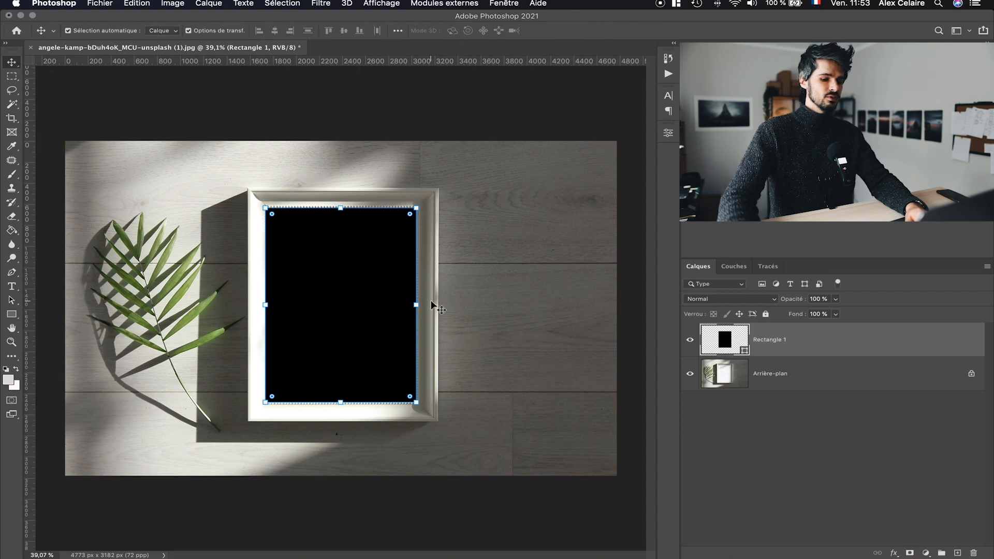
Change the rectangle's fill colour to light pink, ffbaba.
{"action": "double_click", "coordinate": [713, 344]}
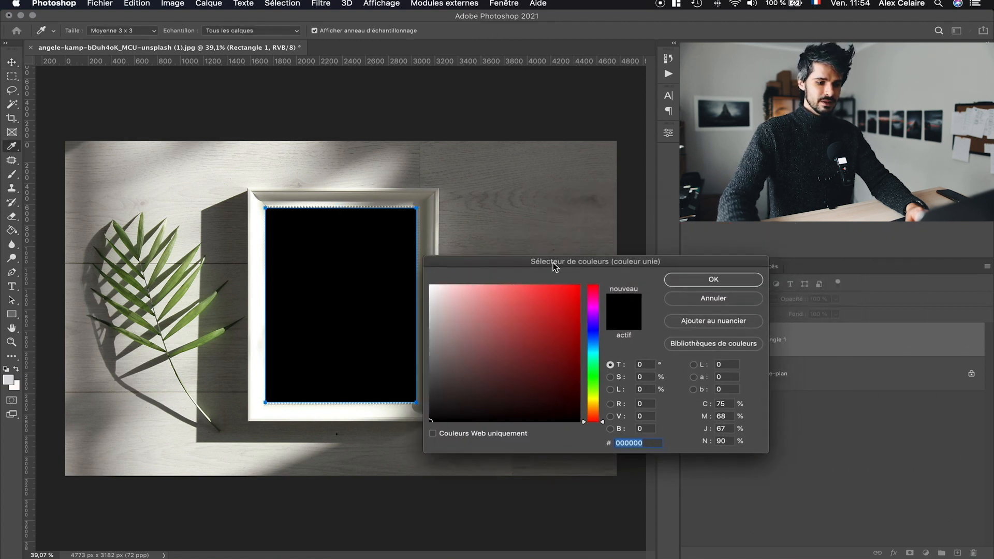
{"action": "left_click_drag", "start_coordinate": [486, 320], "coordinate": [469, 263]}
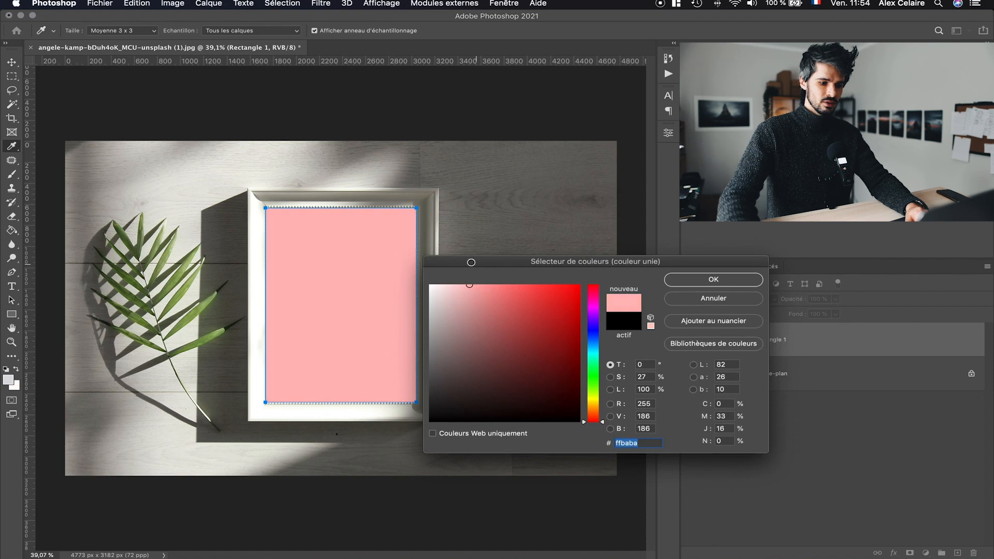
{"action": "left_click", "coordinate": [731, 285]}
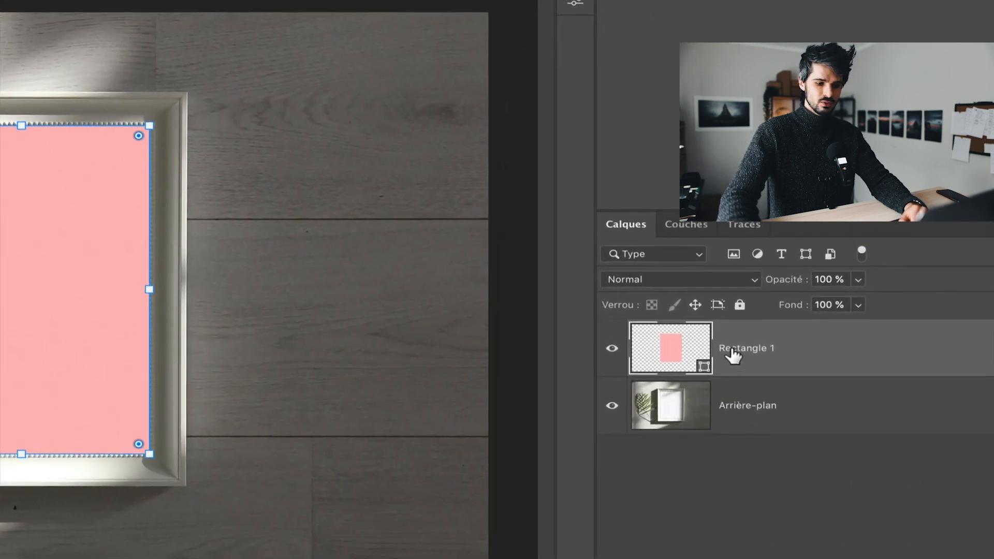
Set the Rectangle 1 layer's blending mode to Produit and deselect the layer.
{"action": "left_click", "coordinate": [684, 278]}
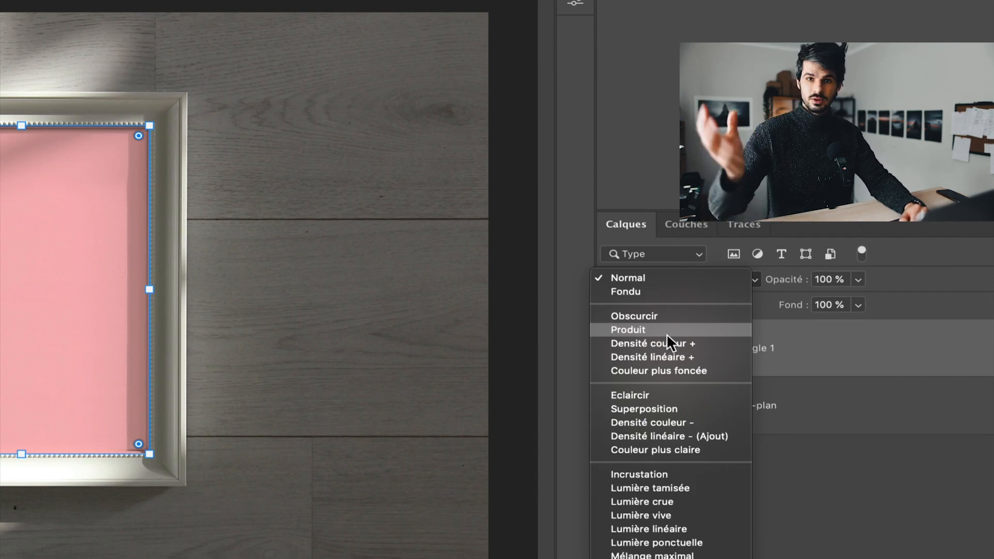
{"action": "left_click", "coordinate": [666, 333]}
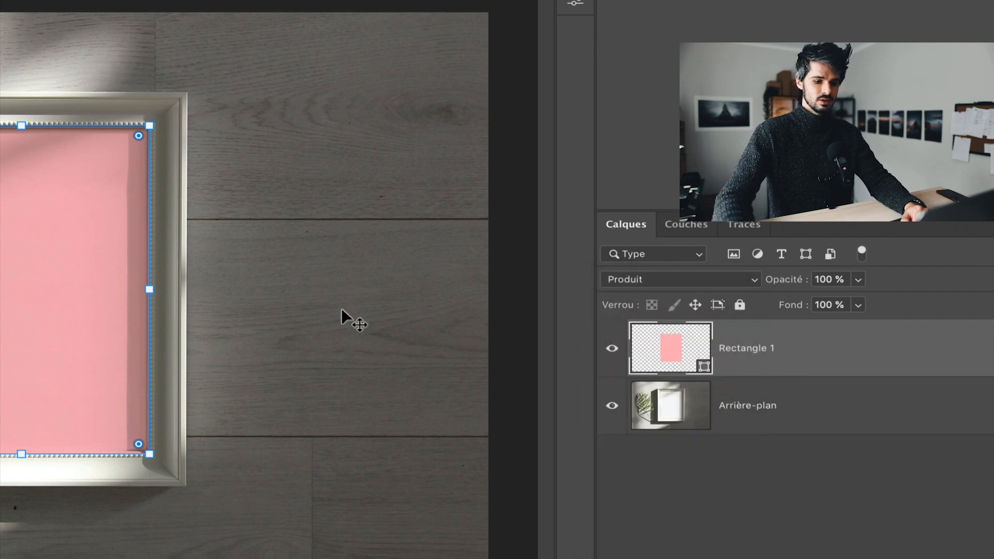
{"action": "left_click", "coordinate": [692, 505]}
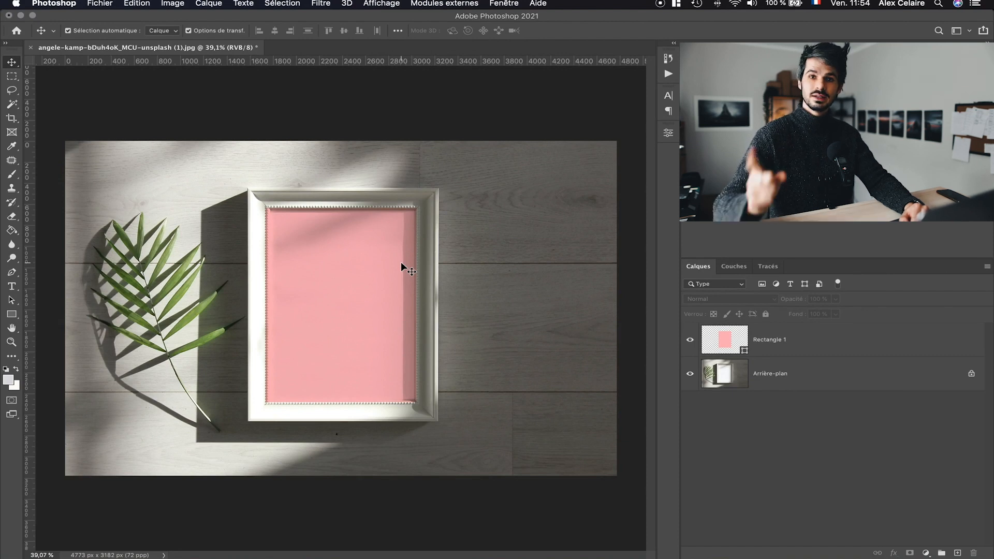
{"action": "left_click", "coordinate": [209, 4]}
{"action": "mouse_move", "coordinate": [255, 214]}
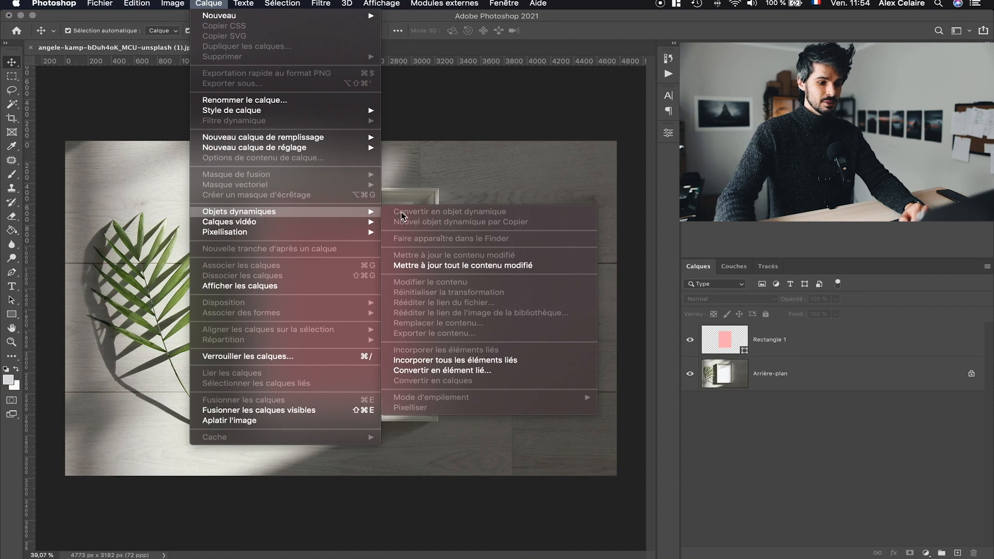
{"action": "key", "text": "Escape"}
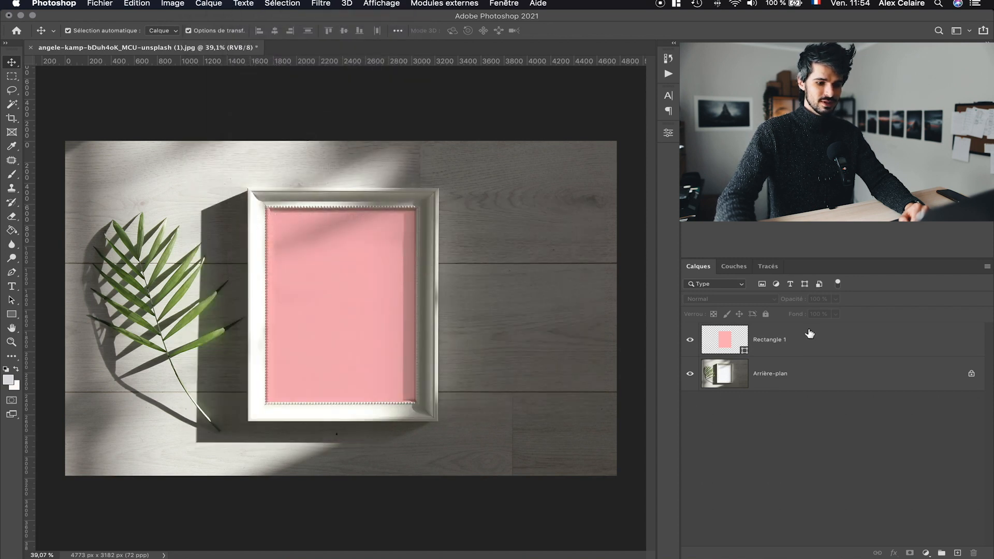
Convert the Rectangle 1 layer to a smart object.
{"action": "left_click", "coordinate": [809, 334]}
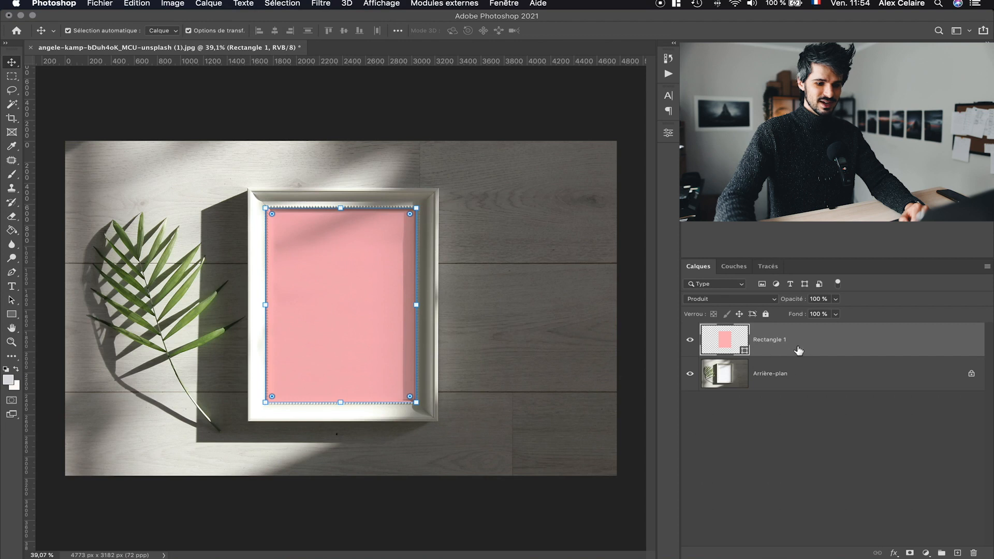
{"action": "left_click", "coordinate": [208, 4]}
{"action": "mouse_move", "coordinate": [270, 212]}
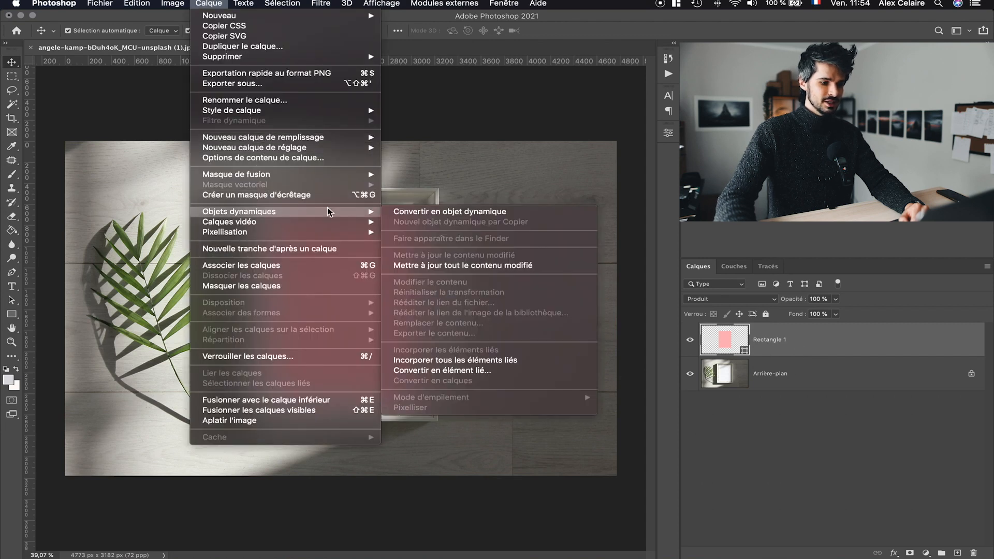
{"action": "left_click", "coordinate": [477, 211]}
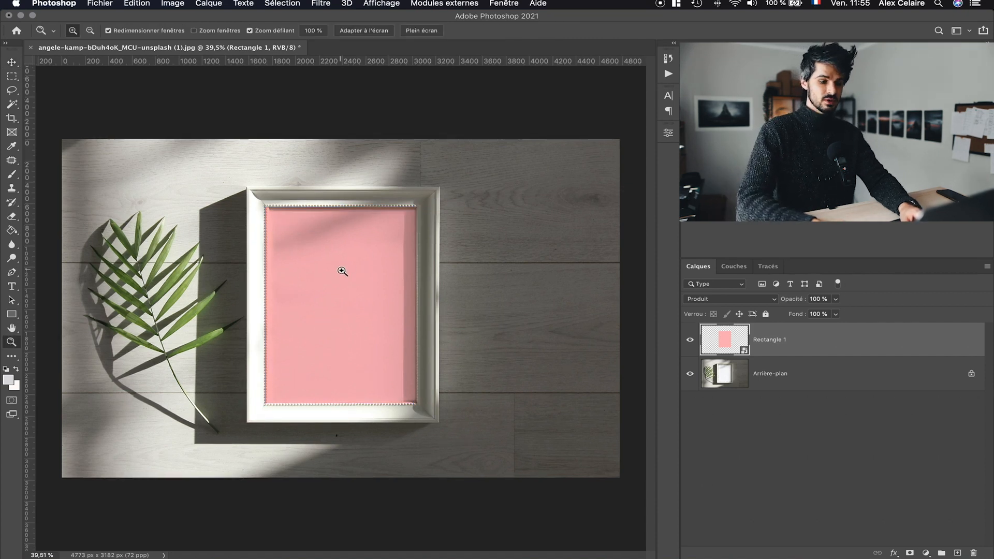
Start a distorting free transform on Rectangle 1 and move its upper-left corner just inside the frame's beaded border.
{"action": "key", "text": "super+plus"}
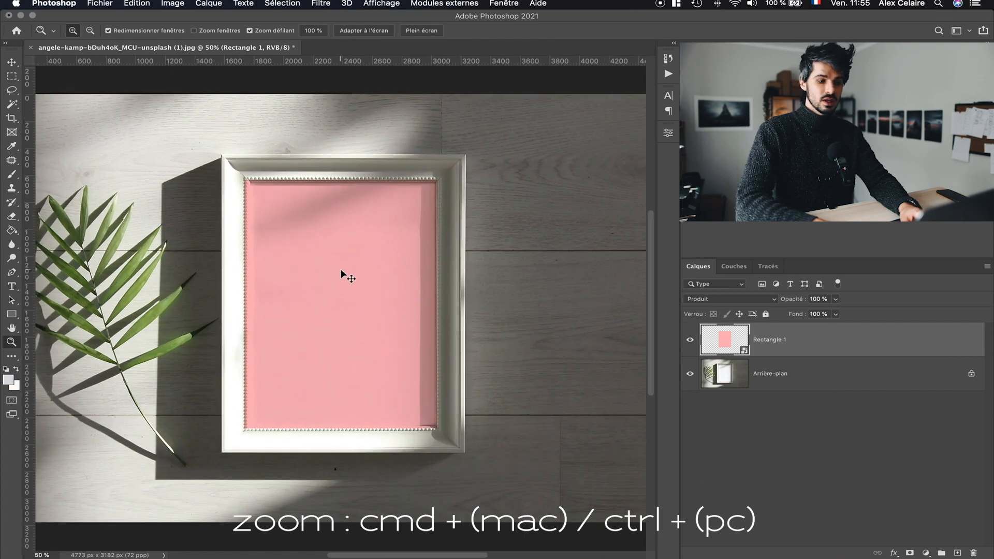
{"action": "key", "text": "super+plus"}
{"action": "key", "text": "super+plus"}
{"action": "key", "text": "super+plus"}
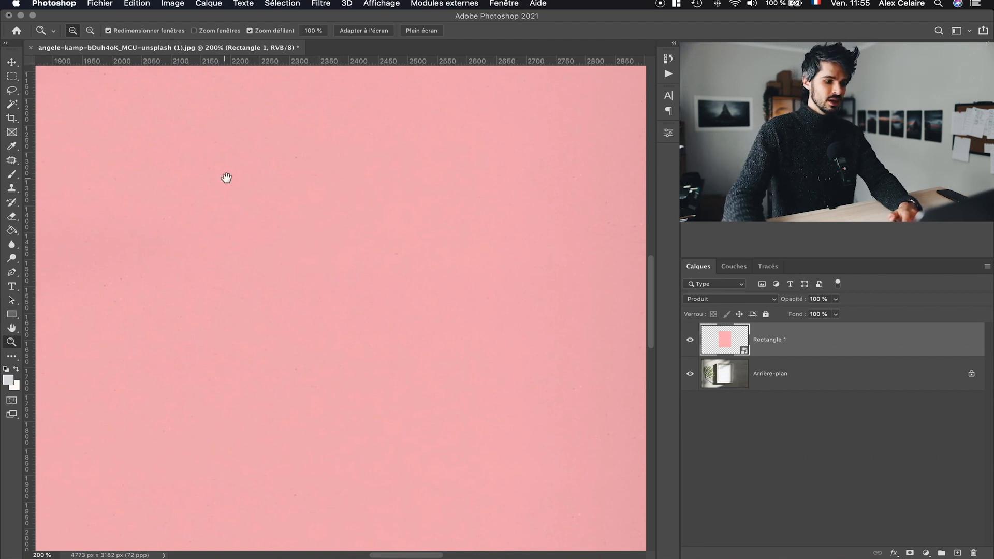
{"action": "left_click_drag", "start_coordinate": [226, 177], "coordinate": [442, 328]}
{"action": "left_click_drag", "start_coordinate": [227, 171], "coordinate": [245, 300]}
{"action": "left_click_drag", "start_coordinate": [272, 171], "coordinate": [301, 279]}
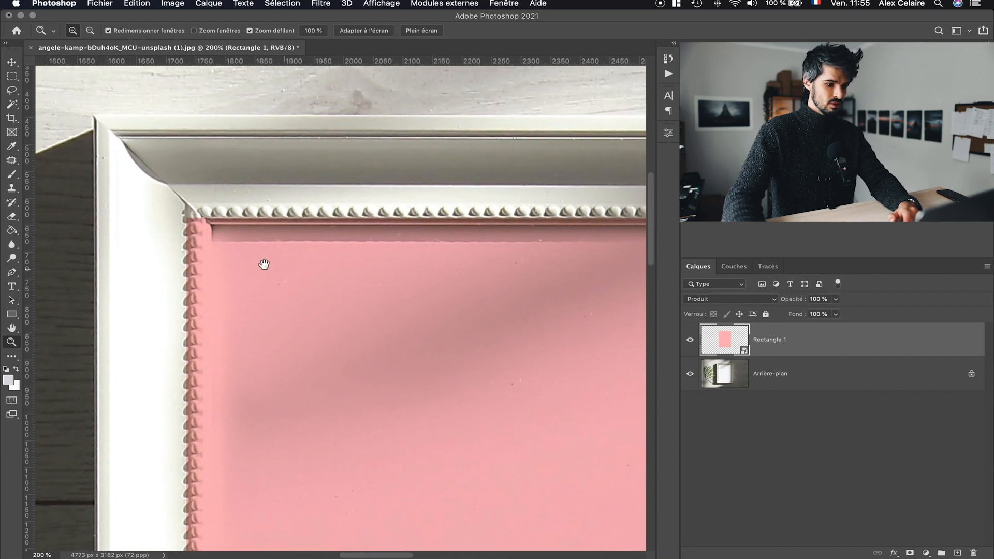
{"action": "key", "text": "v"}
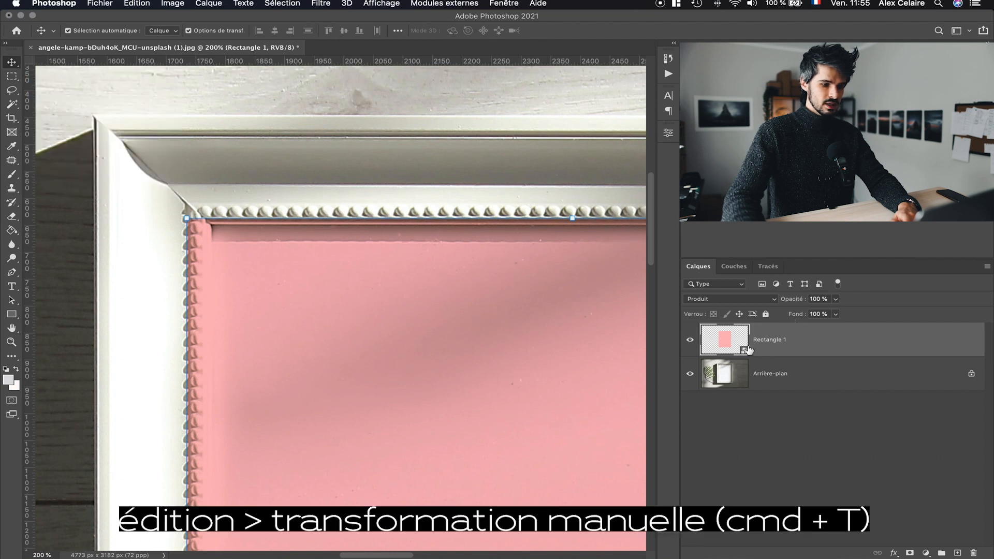
{"action": "left_click", "coordinate": [137, 3]}
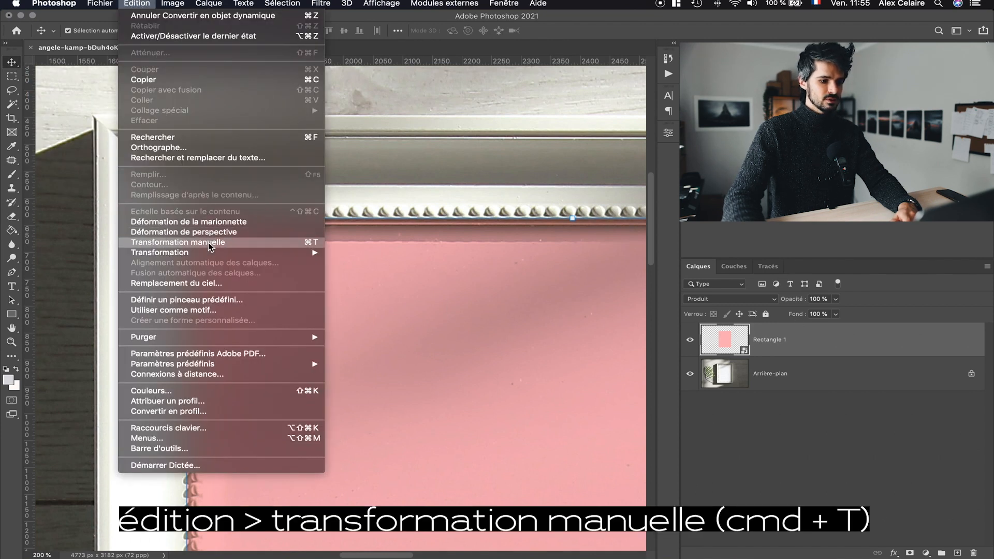
{"action": "left_click", "coordinate": [202, 244]}
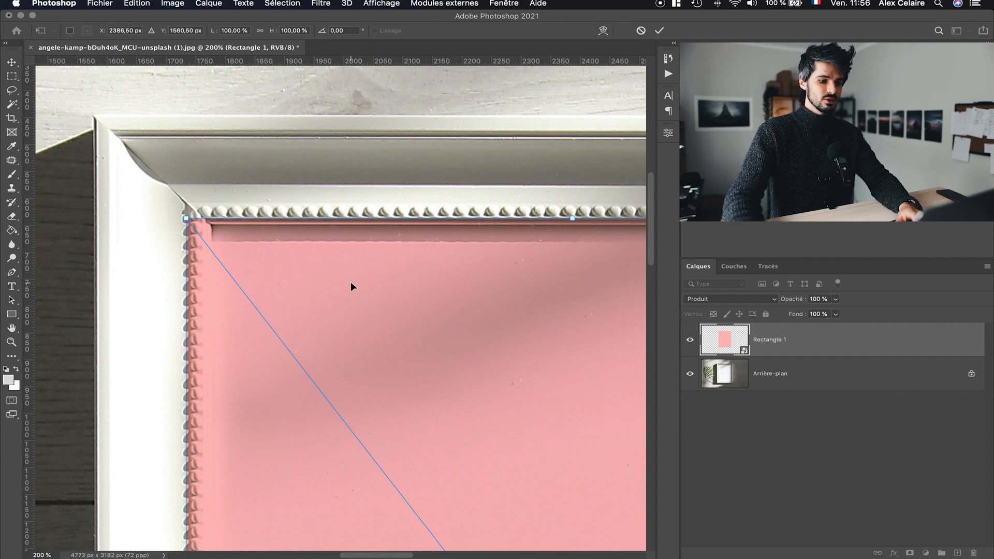
{"action": "right_click", "coordinate": [351, 283]}
{"action": "left_click", "coordinate": [388, 348]}
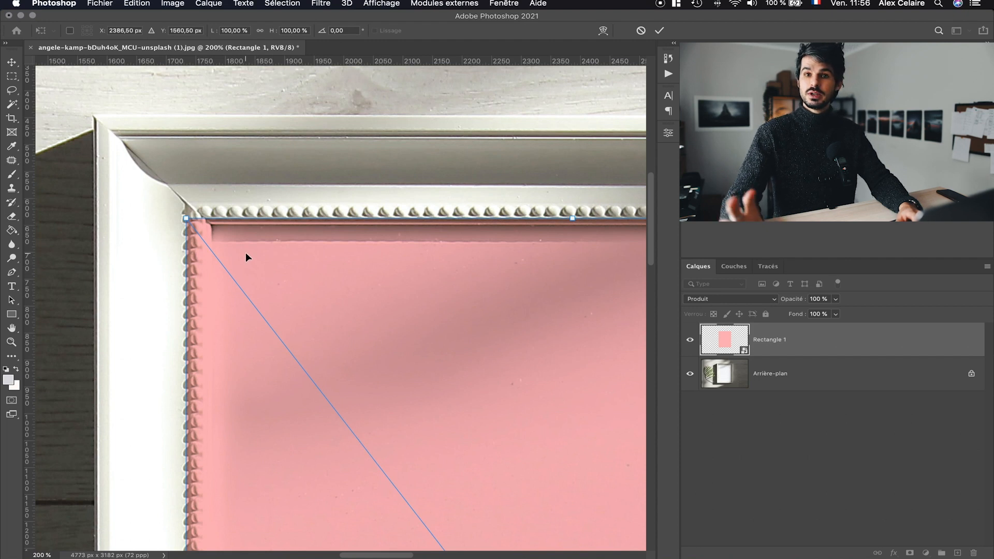
{"action": "left_click_drag", "start_coordinate": [187, 220], "coordinate": [214, 230]}
Fit the pink rectangle's other three corners just inside the frame's beaded border and apply the transformation.
{"action": "left_click_drag", "start_coordinate": [364, 554], "coordinate": [429, 554]}
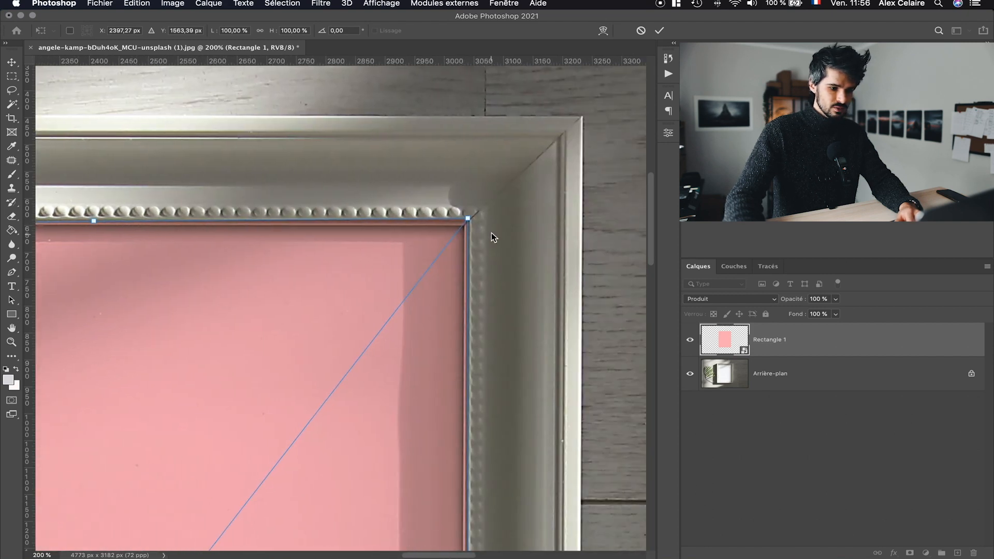
{"action": "left_click_drag", "start_coordinate": [469, 221], "coordinate": [464, 227]}
{"action": "left_click_drag", "start_coordinate": [650, 207], "coordinate": [652, 352]}
{"action": "left_click_drag", "start_coordinate": [467, 462], "coordinate": [462, 452]}
{"action": "left_click_drag", "start_coordinate": [453, 556], "coordinate": [381, 553]}
{"action": "left_click_drag", "start_coordinate": [273, 463], "coordinate": [298, 459]}
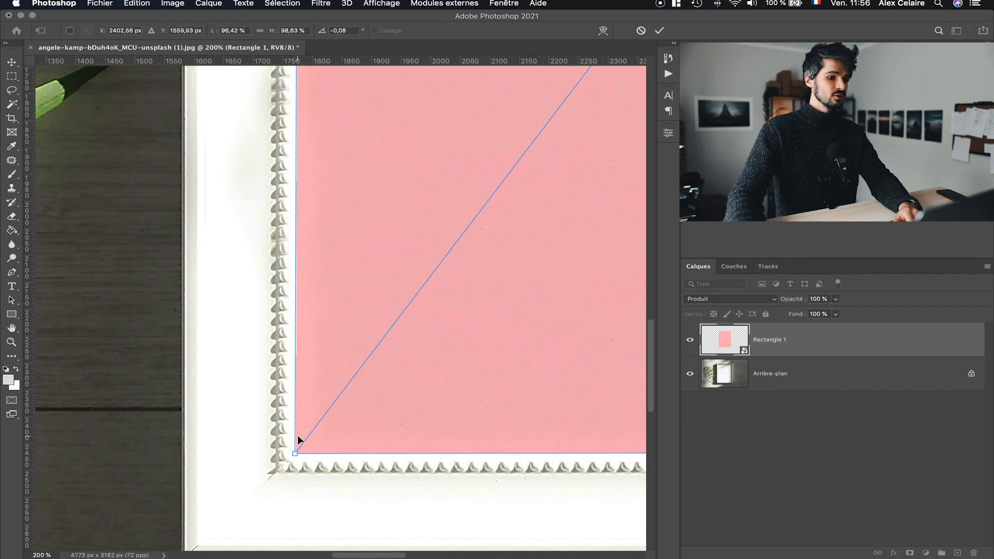
{"action": "left_click", "coordinate": [659, 30]}
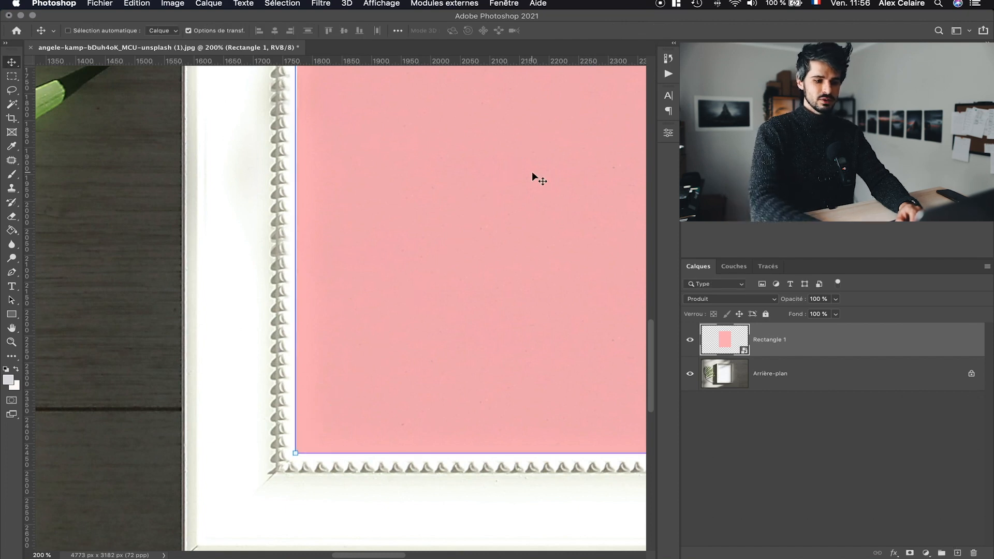
Open the contents of the Rectangle 1 smart object for editing.
{"action": "key", "text": "super+minus"}
{"action": "key", "text": "super+minus"}
{"action": "key", "text": "super+minus"}
{"action": "key", "text": "super+minus"}
{"action": "key", "text": "super+minus"}
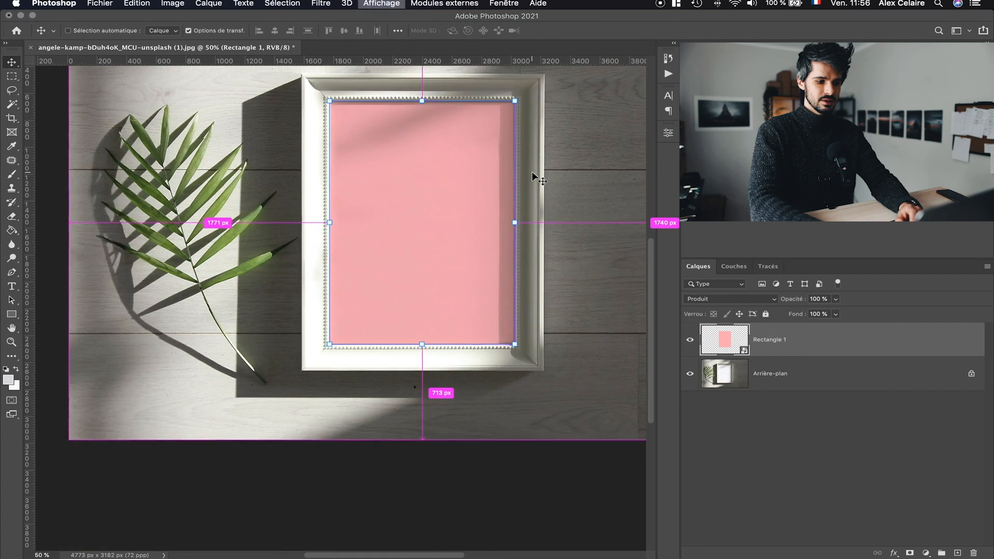
{"action": "key", "text": "super+plus"}
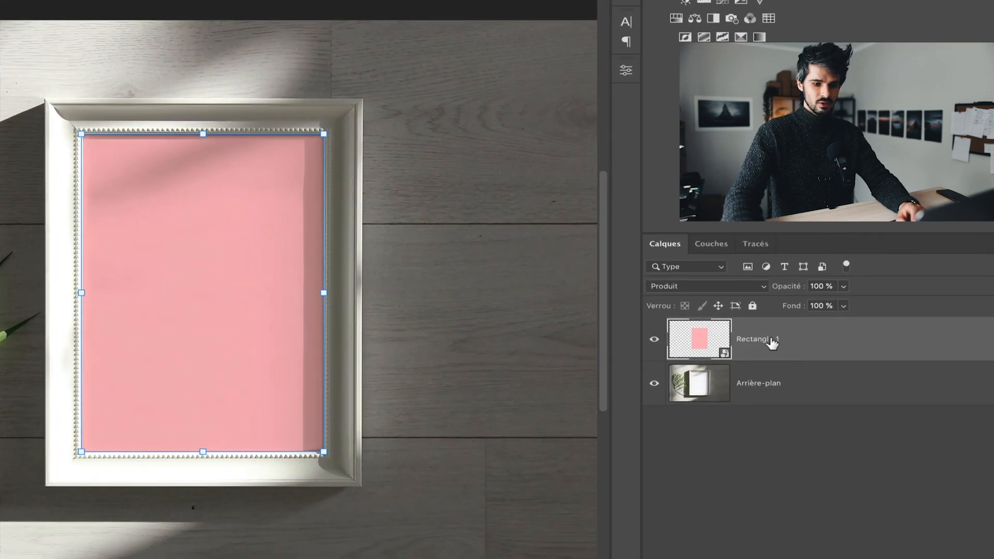
{"action": "left_click", "coordinate": [695, 345]}
{"action": "double_click", "coordinate": [695, 346]}
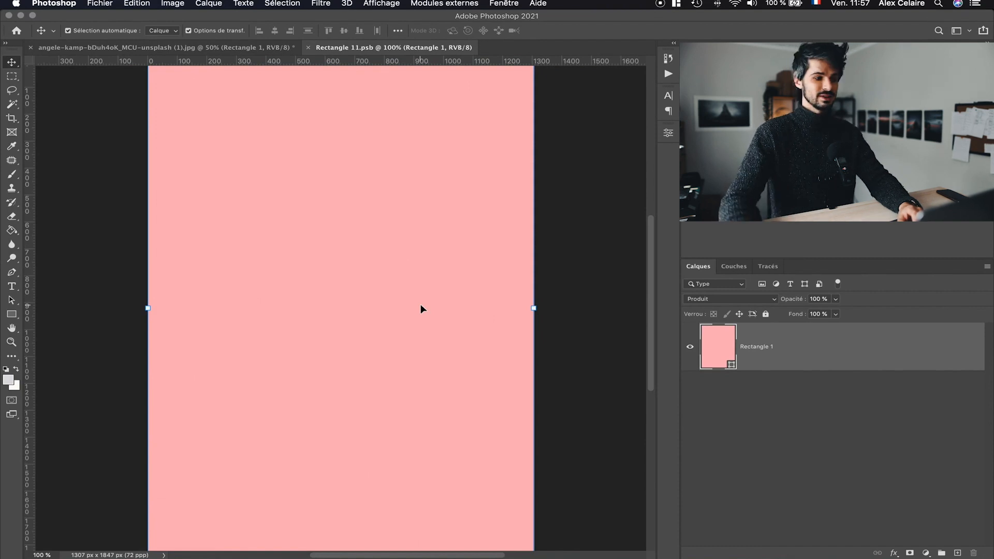
Place the photo _16A0579.jpg from the HIVER_2021 folder as an embedded object in the smart object's contents.
{"action": "left_click", "coordinate": [99, 4]}
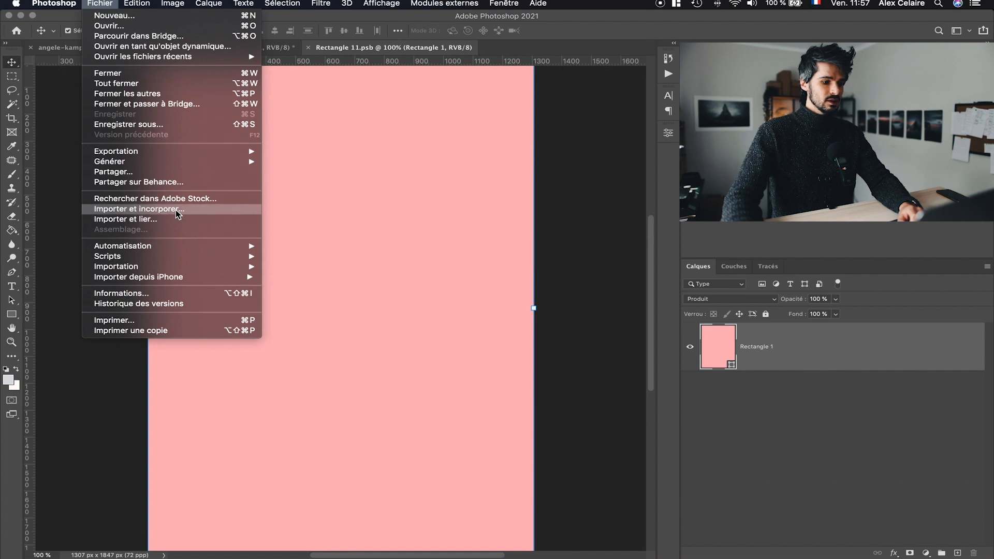
{"action": "left_click", "coordinate": [163, 209]}
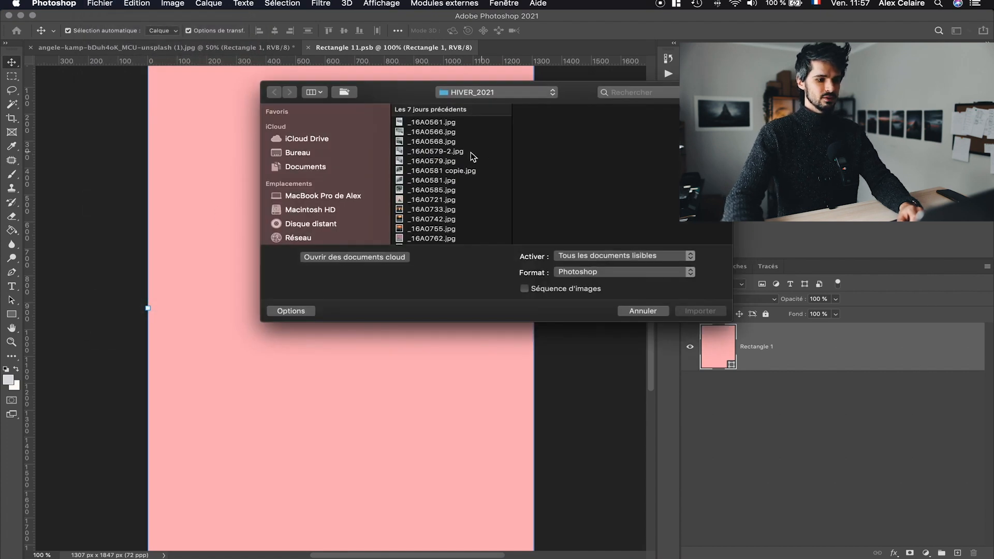
{"action": "scroll", "coordinate": [446, 154], "scroll_direction": "down", "scroll_amount": 2}
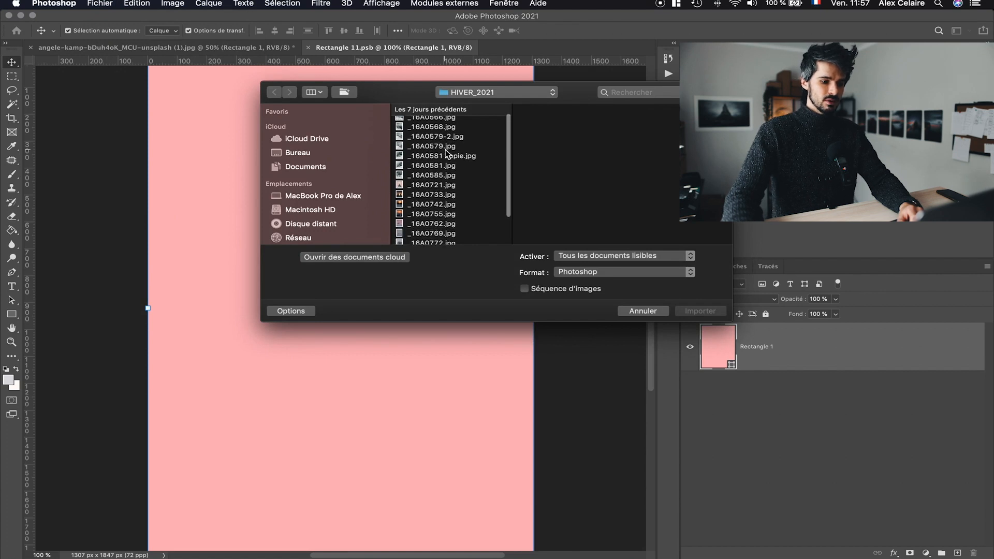
{"action": "left_click", "coordinate": [437, 176]}
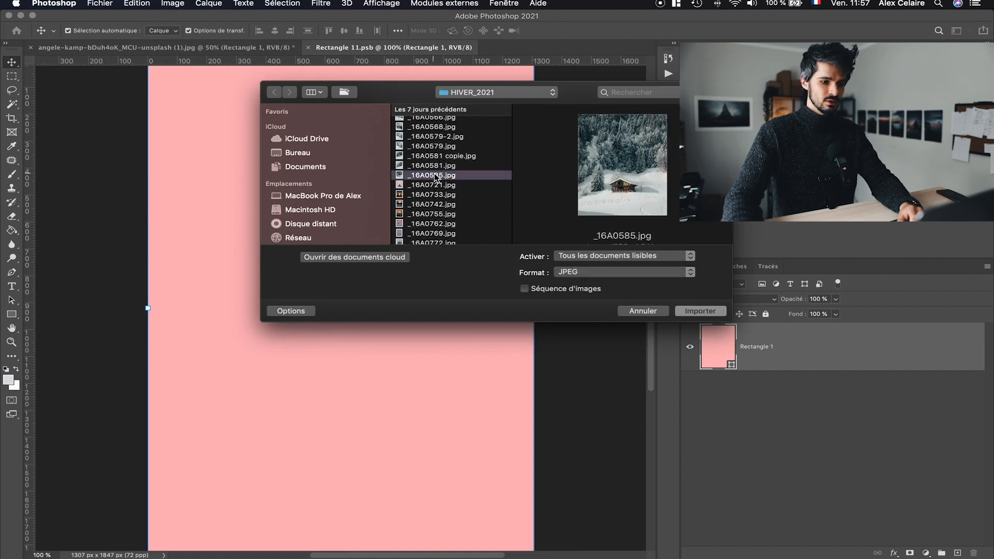
{"action": "left_click", "coordinate": [438, 167]}
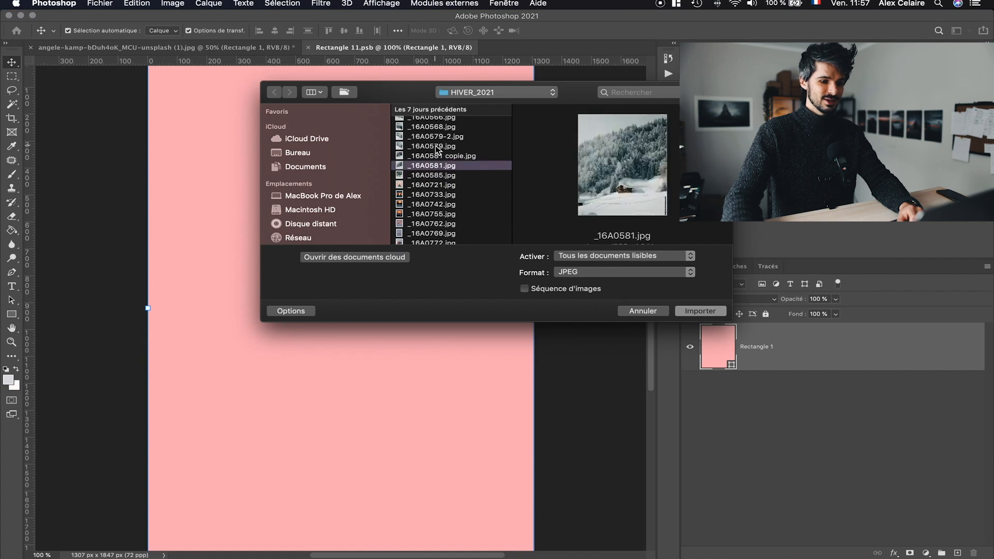
{"action": "left_click", "coordinate": [436, 147]}
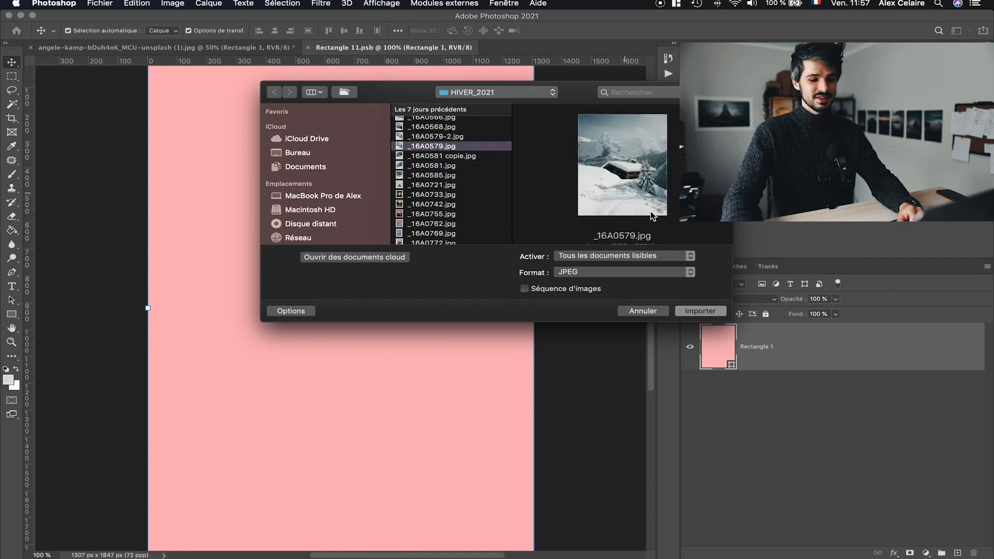
{"action": "left_click", "coordinate": [702, 311]}
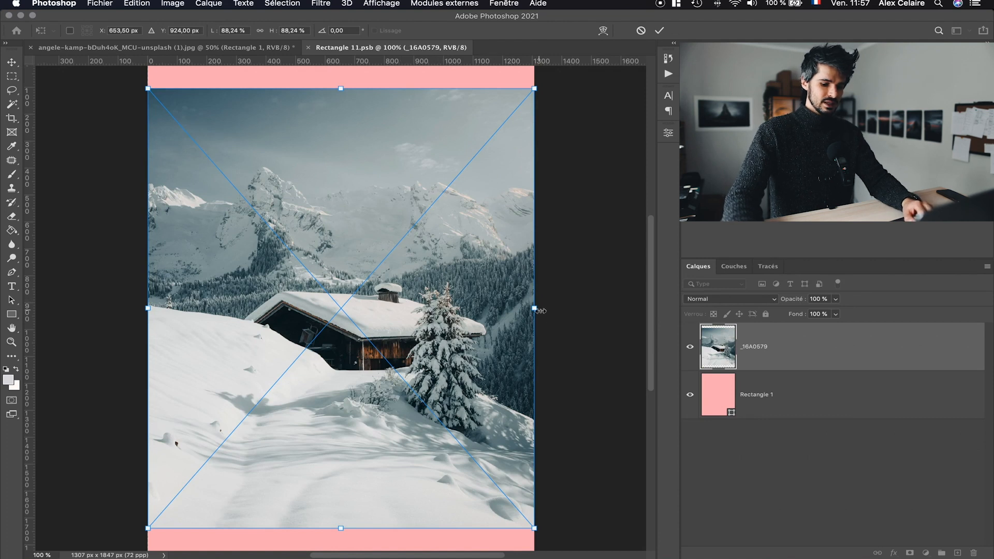
Enlarge the placed photo proportionally to about 100.9%, centre it so it covers the whole pink canvas, and apply the transformation.
{"action": "key", "text": "super+minus"}
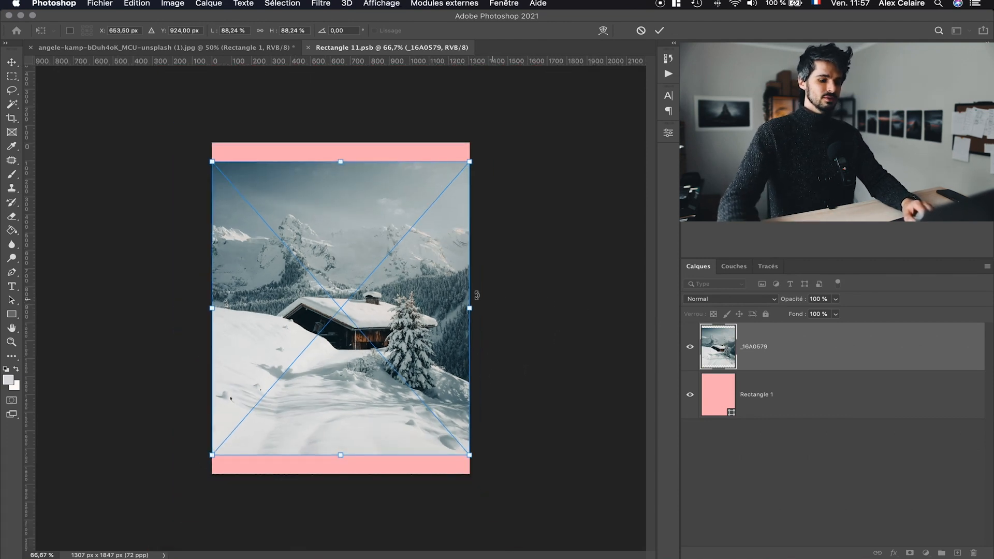
{"action": "left_click_drag", "start_coordinate": [470, 309], "coordinate": [510, 311]}
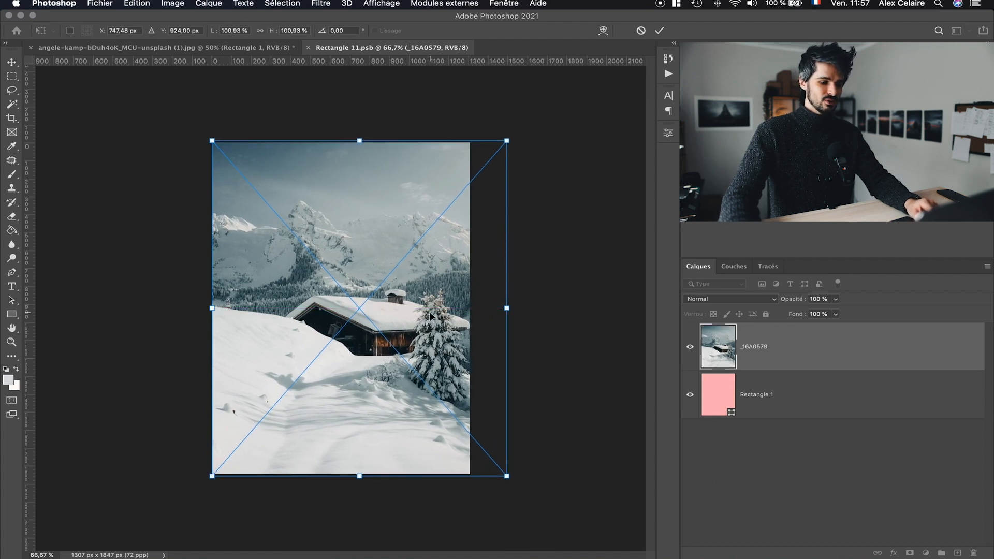
{"action": "left_click_drag", "start_coordinate": [438, 330], "coordinate": [419, 330]}
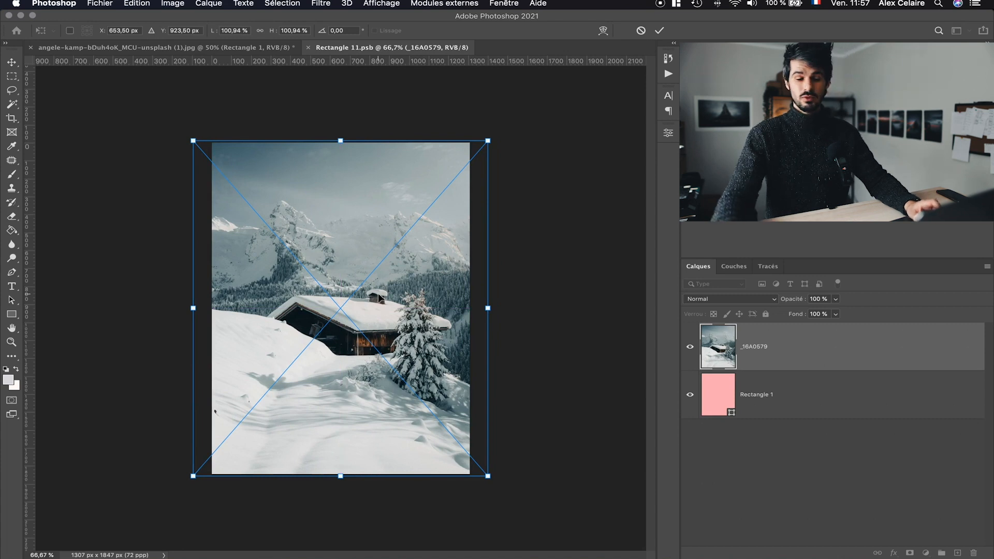
{"action": "left_click", "coordinate": [661, 31]}
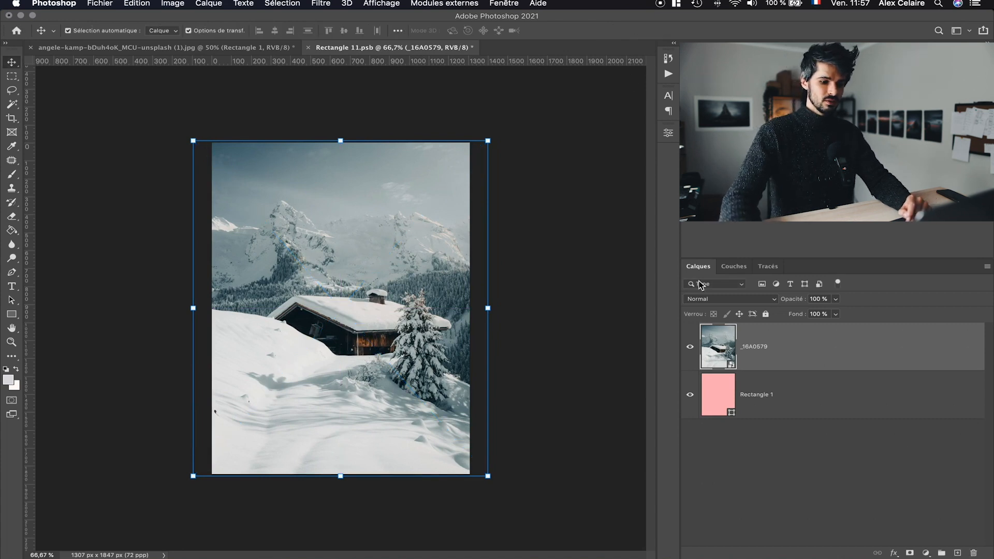
Delete the pink Rectangle 1 layer, then save and close the smart object's contents.
{"action": "left_click", "coordinate": [835, 409]}
{"action": "key", "text": "BackSpace"}
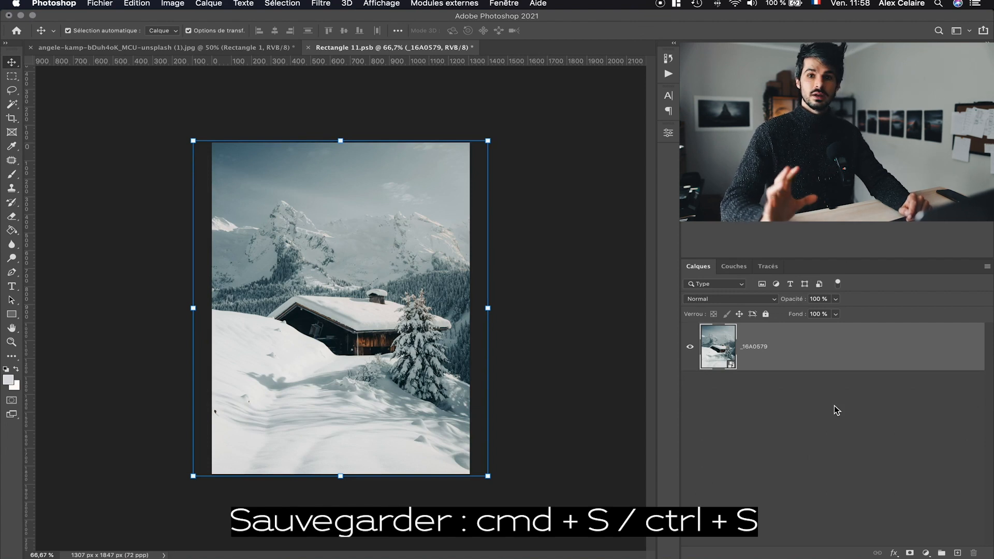
{"action": "key", "text": "super+s"}
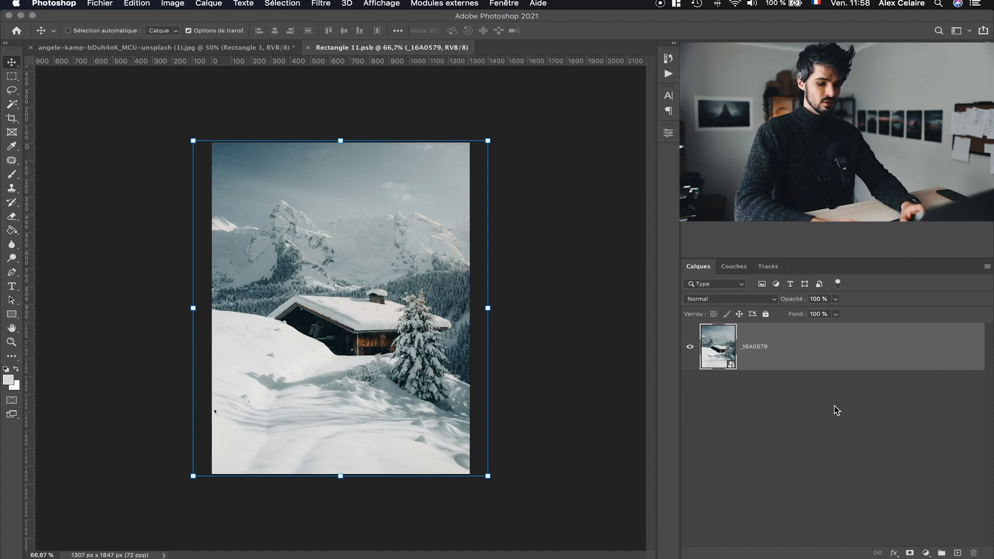
{"action": "key", "text": "super"}
{"action": "left_click", "coordinate": [306, 52]}
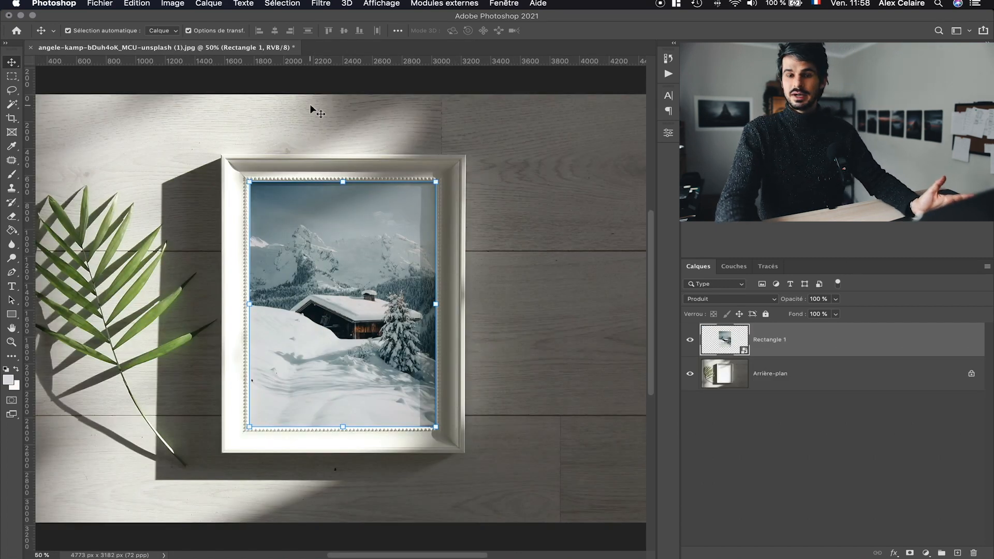
Inspect the photo's edges inside the frame and reopen the contents of the Rectangle 1 smart object.
{"action": "left_click", "coordinate": [704, 449]}
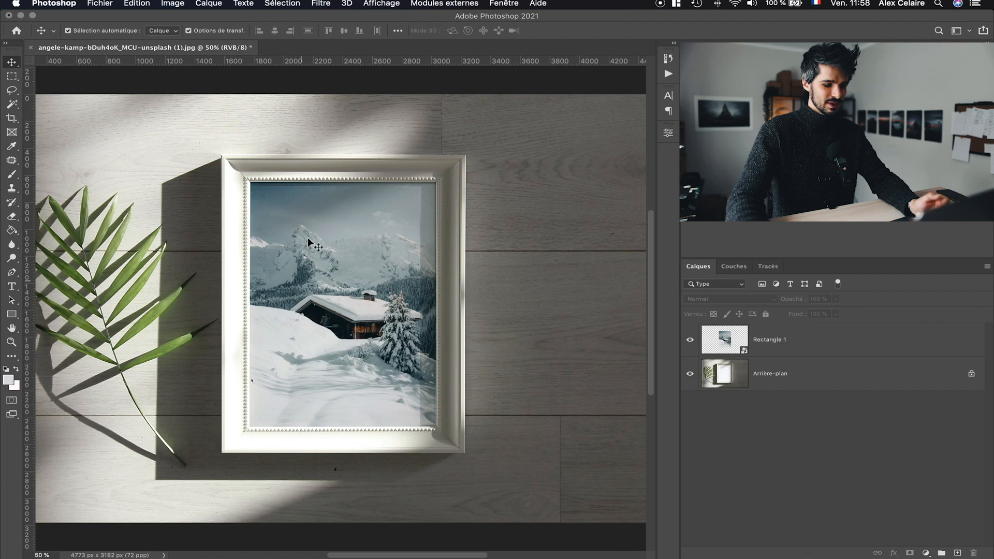
{"action": "scroll", "coordinate": [449, 353], "scroll_direction": "up", "scroll_amount": 6}
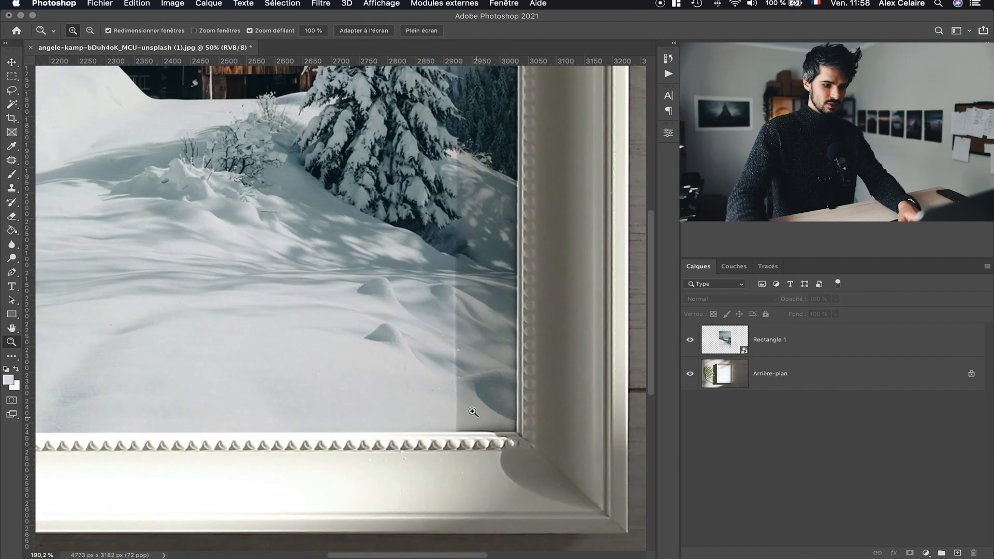
{"action": "key", "text": "z"}
{"action": "left_click_drag", "start_coordinate": [446, 309], "coordinate": [379, 382]}
{"action": "key", "text": "v"}
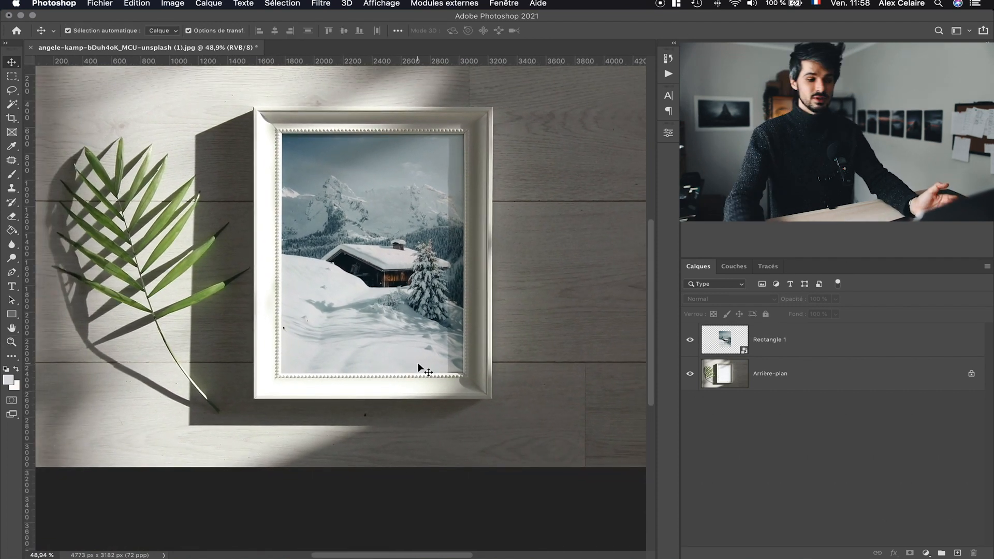
{"action": "double_click", "coordinate": [709, 343]}
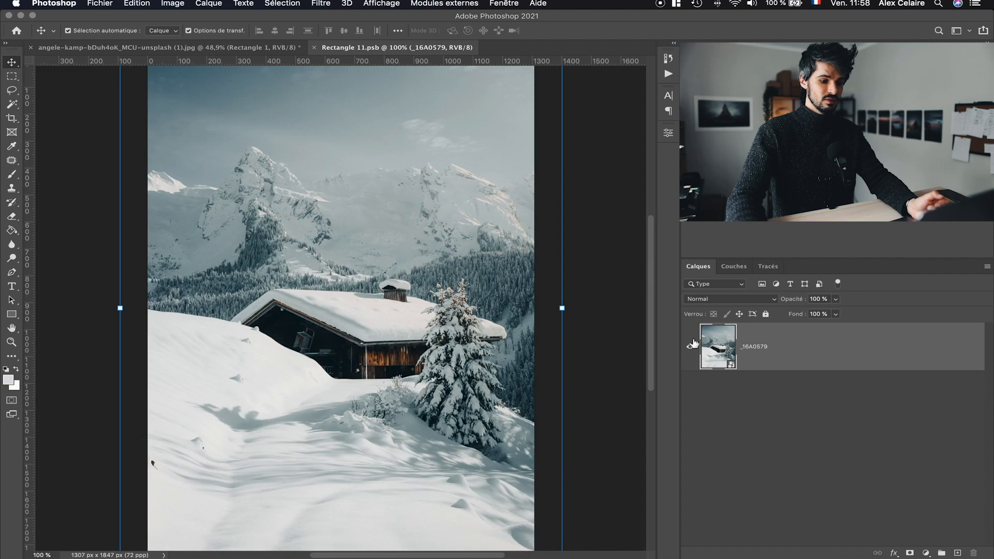
Draw a rectangle shape of about 1313 x 1865 px covering the whole photo canvas.
{"action": "key", "text": "z"}
{"action": "left_click_drag", "start_coordinate": [460, 289], "coordinate": [373, 288]}
{"action": "key", "text": "v"}
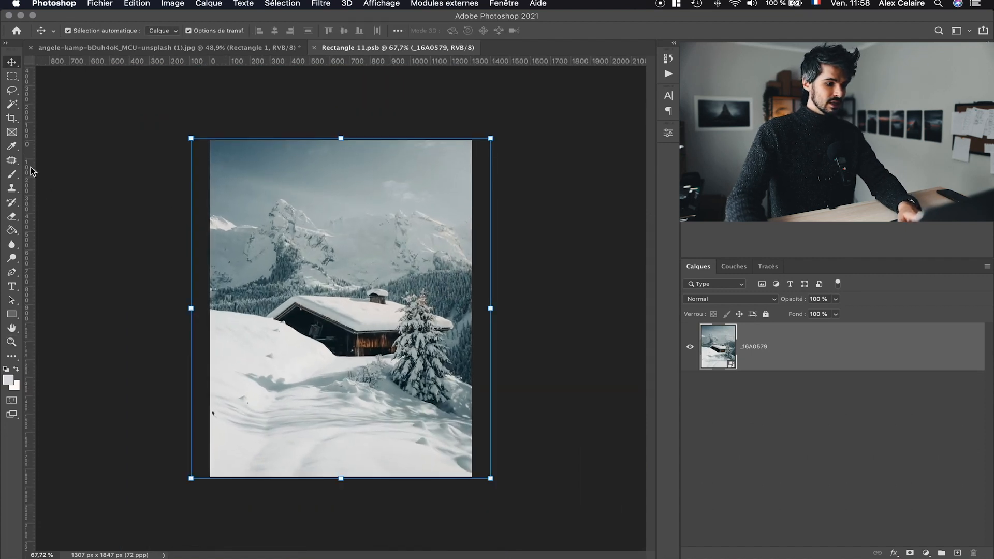
{"action": "left_click", "coordinate": [11, 316]}
{"action": "left_click_drag", "start_coordinate": [209, 140], "coordinate": [472, 478]}
Remove the new rectangle's fill and thicken its white outline to about 210 px to form a passe-partout border.
{"action": "left_click", "coordinate": [519, 241]}
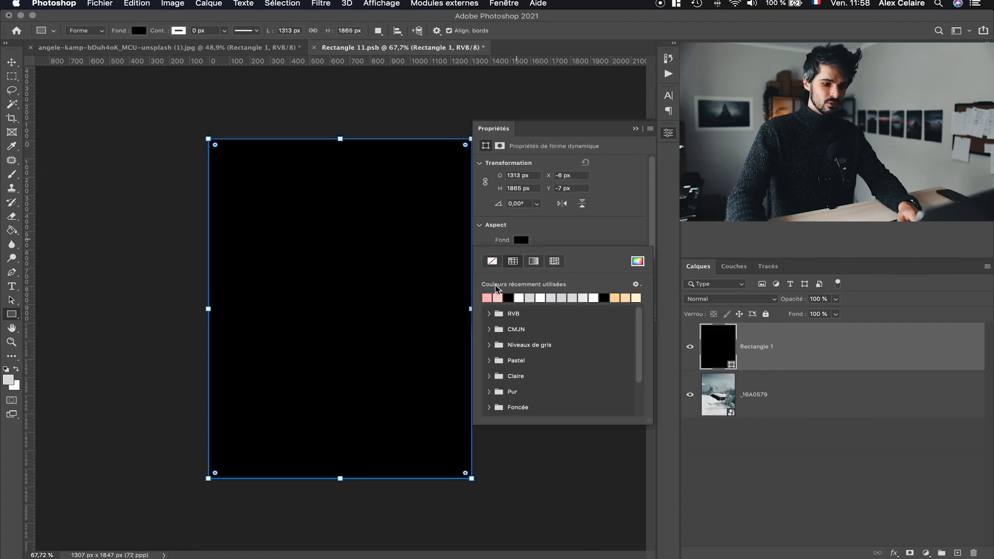
{"action": "left_click", "coordinate": [492, 261]}
{"action": "left_click", "coordinate": [541, 271]}
{"action": "left_click_drag", "start_coordinate": [553, 282], "coordinate": [596, 283]}
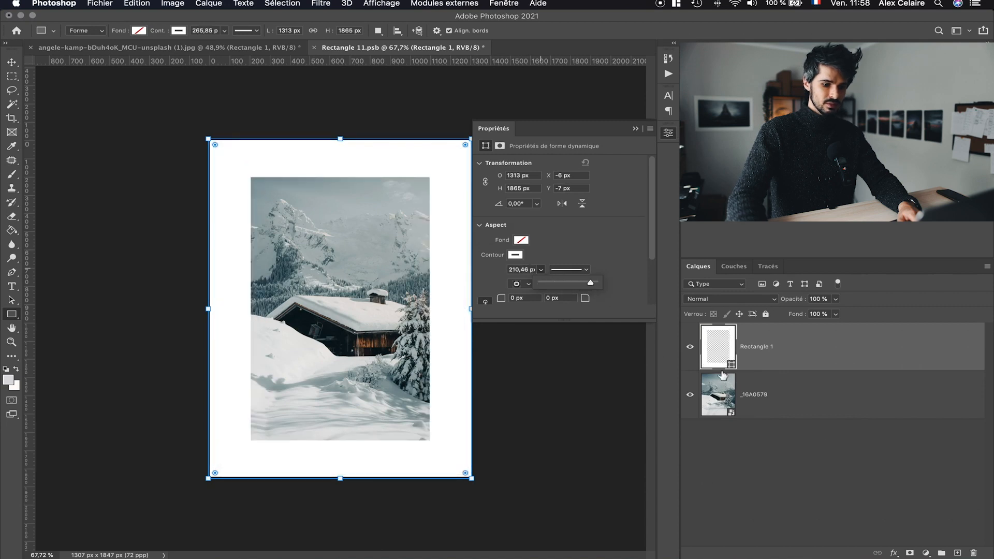
Scale the _16A0579 photo down to about 1197 x 1497 px and reposition it within the white border's opening.
{"action": "left_click", "coordinate": [804, 397]}
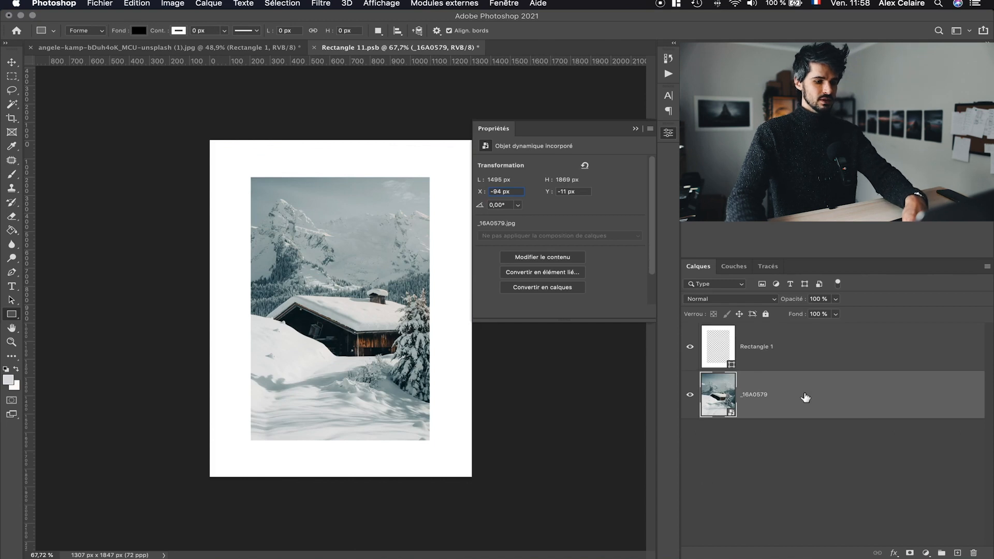
{"action": "key", "text": "super+t"}
{"action": "left_click_drag", "start_coordinate": [339, 138], "coordinate": [341, 206]}
{"action": "left_click_drag", "start_coordinate": [379, 310], "coordinate": [379, 268]}
{"action": "left_click", "coordinate": [659, 31]}
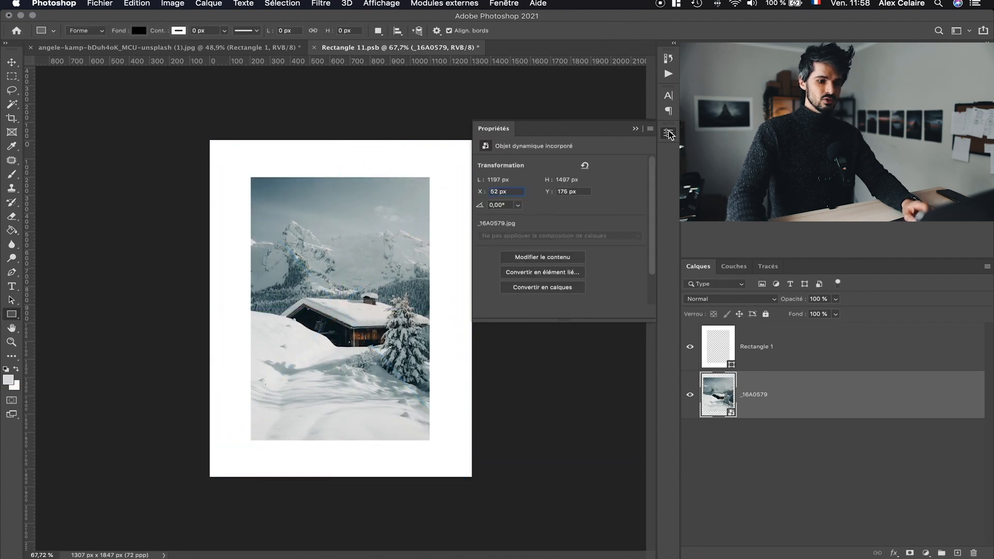
Save the bordered photo and close the smart object's contents to update the frame mockup.
{"action": "left_click", "coordinate": [668, 133]}
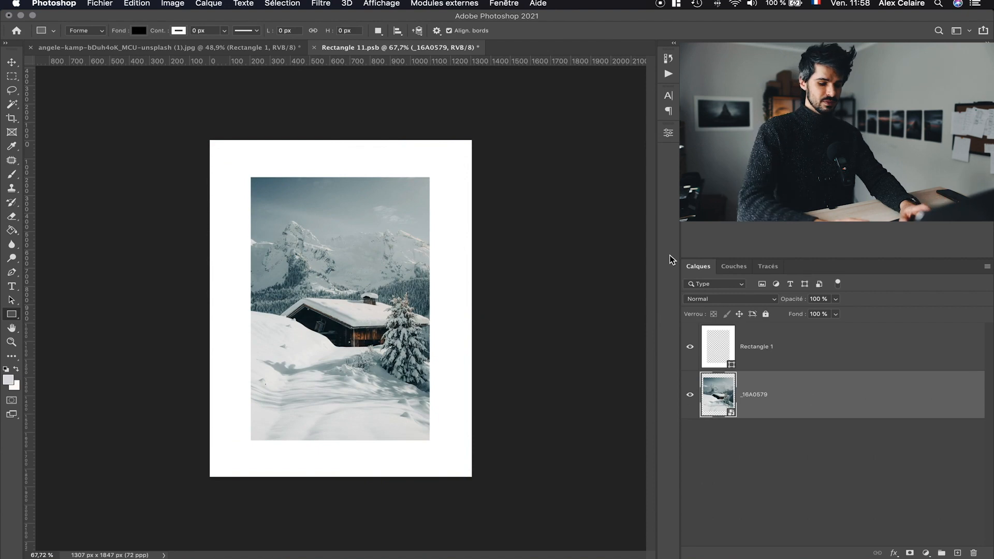
{"action": "key", "text": "super+s"}
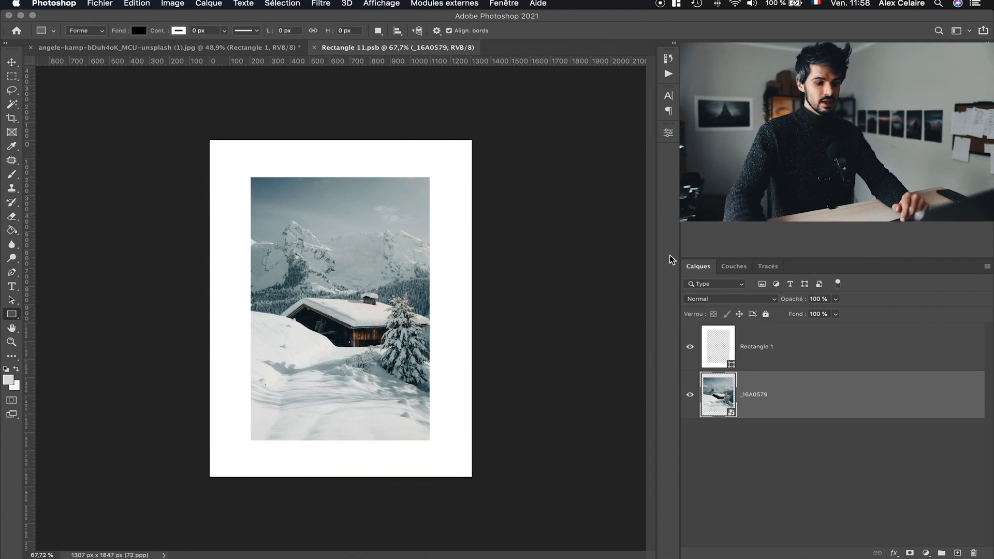
{"action": "left_click", "coordinate": [314, 47]}
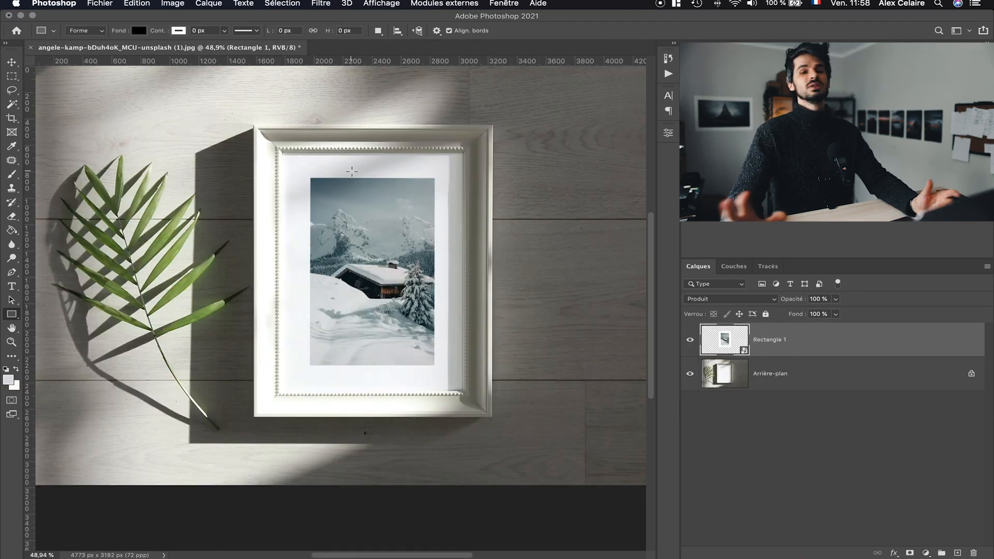